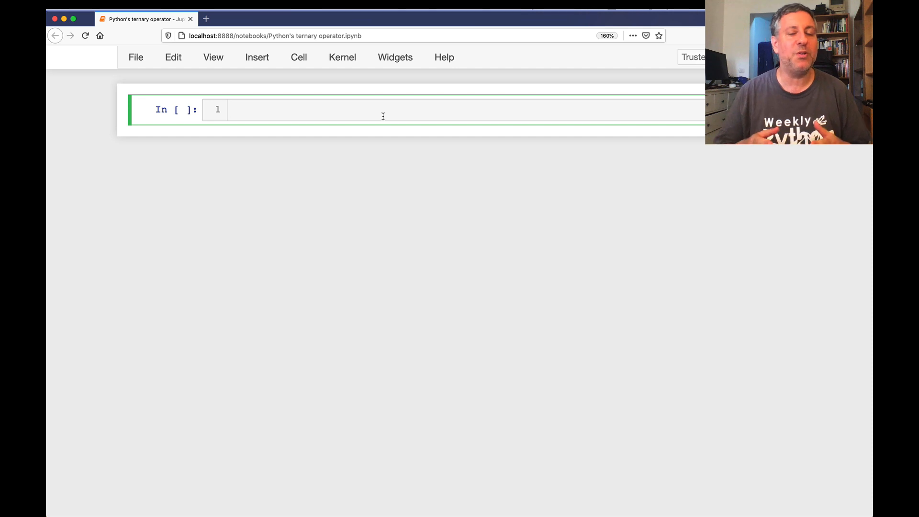
Save the still-empty ternary operator notebook with Cmd+S.
key("super+s")
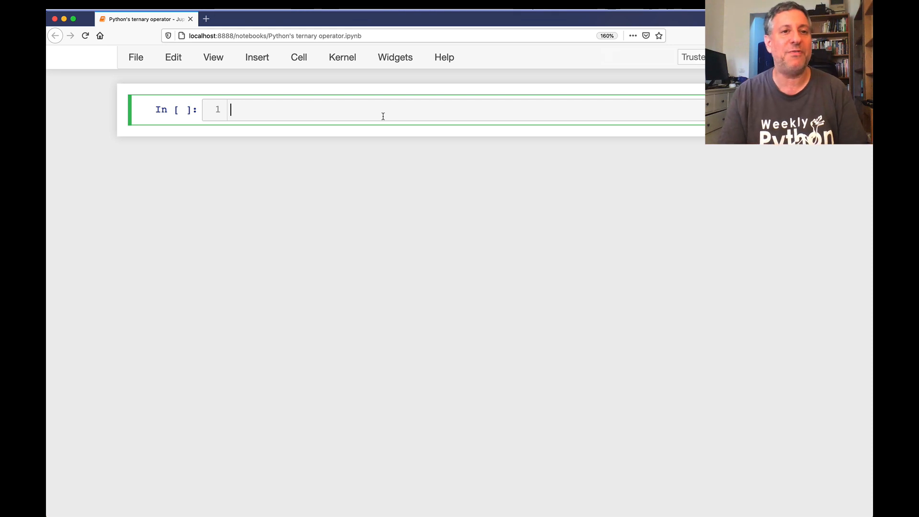
type("# ternary ")
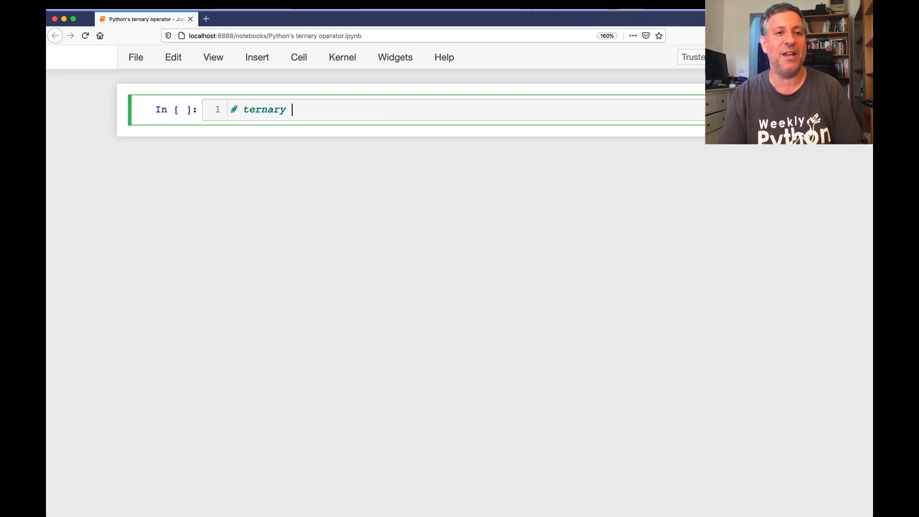
type("operator")
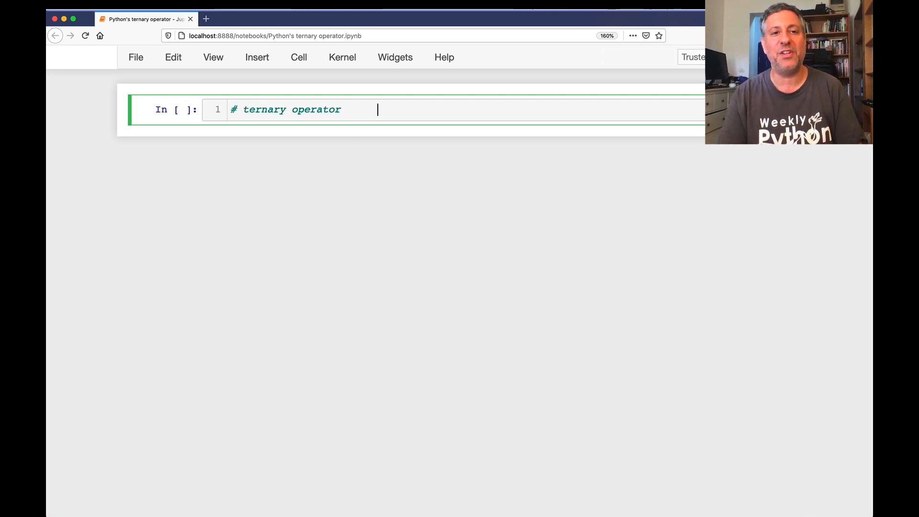
type("    ?  :")
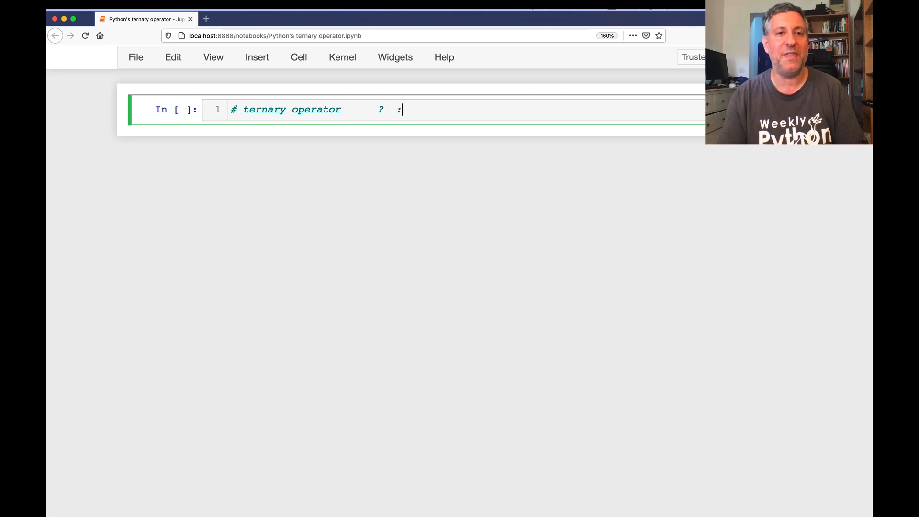
type("A ")
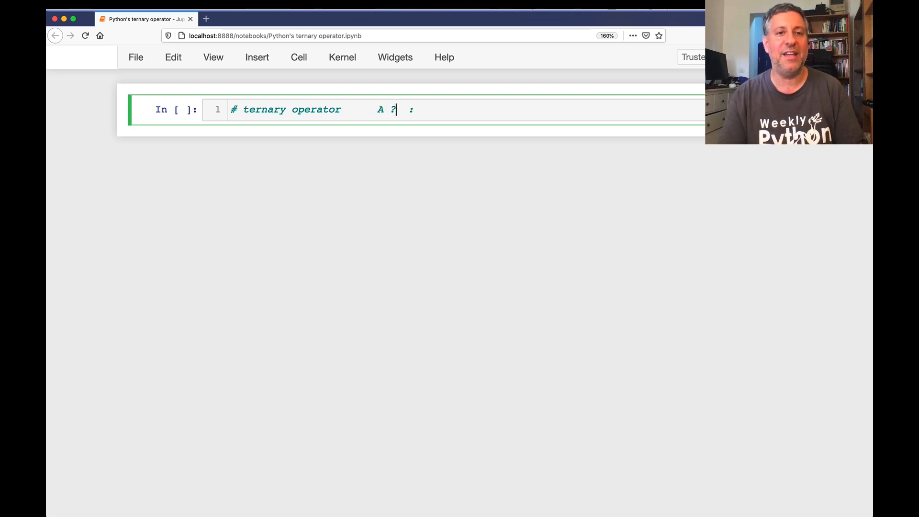
type(" C")
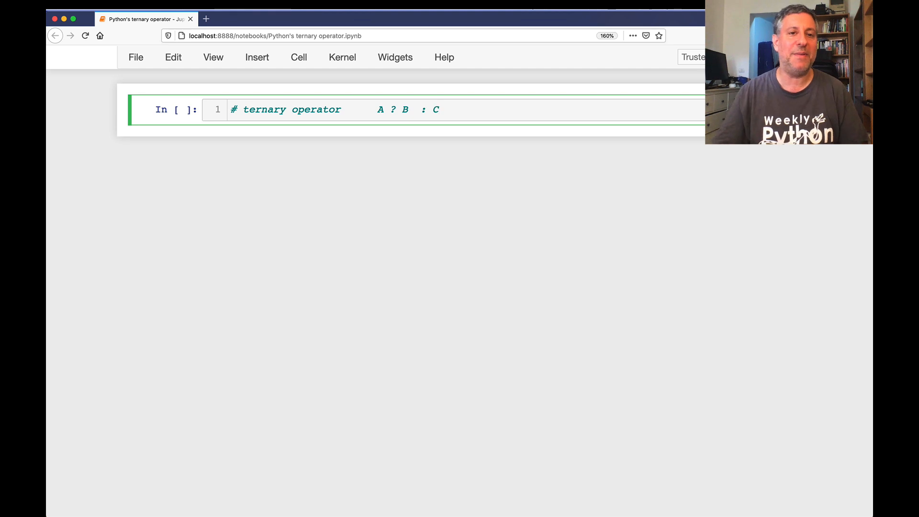
Write the '# ternary' comment showing A ? B : C and an if A / B / else / C block below it.
key("Return")
key("Return")
type("# same as:")
key("Return")
key("Return")
type("if A:")
key("Return")
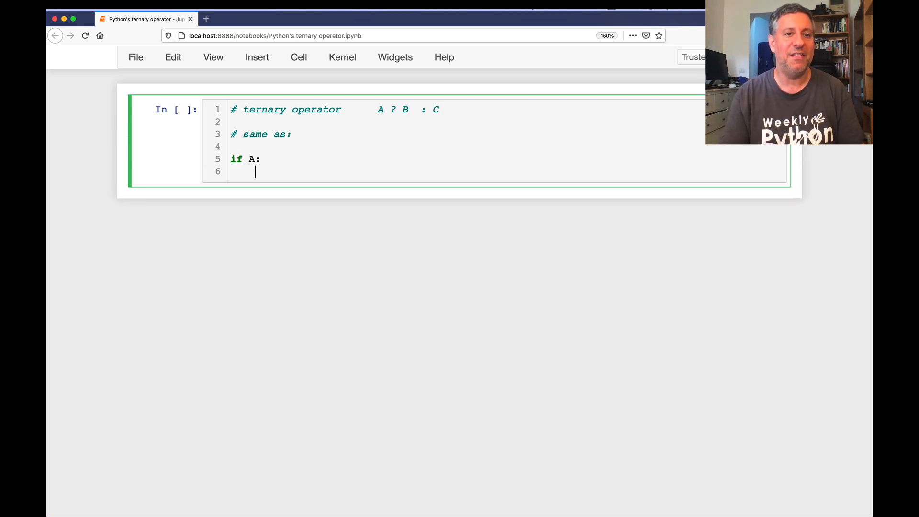
type("B")
key("Return")
key("BackSpace")
key("BackSpace")
key("Return")
type("else:")
key("Return")
type("C")
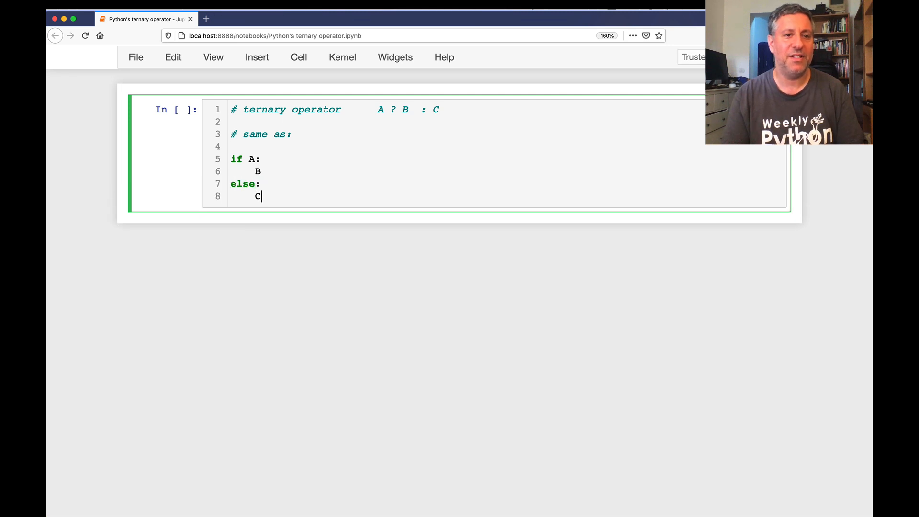
Add 'return' before B and C, then comment out the if/else lines 5–8.
key("Up")
key("Up")
key("Home")
type("return")
key("Down")
type("return")
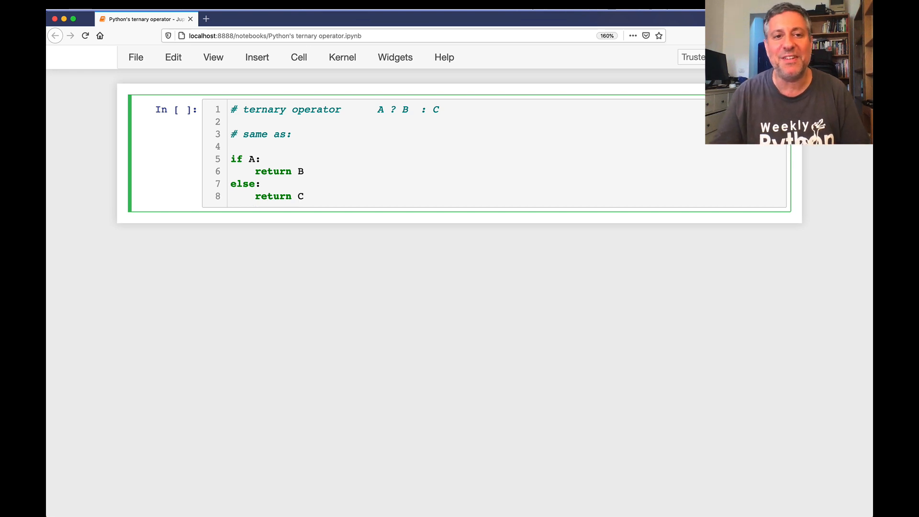
key("shift+Up")
key("shift+Up")
key("shift+Up")
key("ctrl+slash")
key("End")
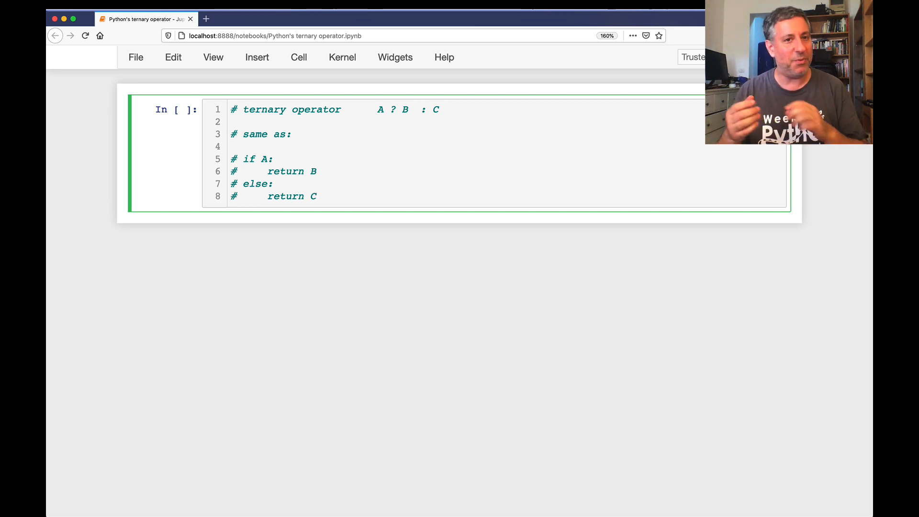
Define the numbers list below the comments, correcting mistyped entries.
key("Return")
key("Return")
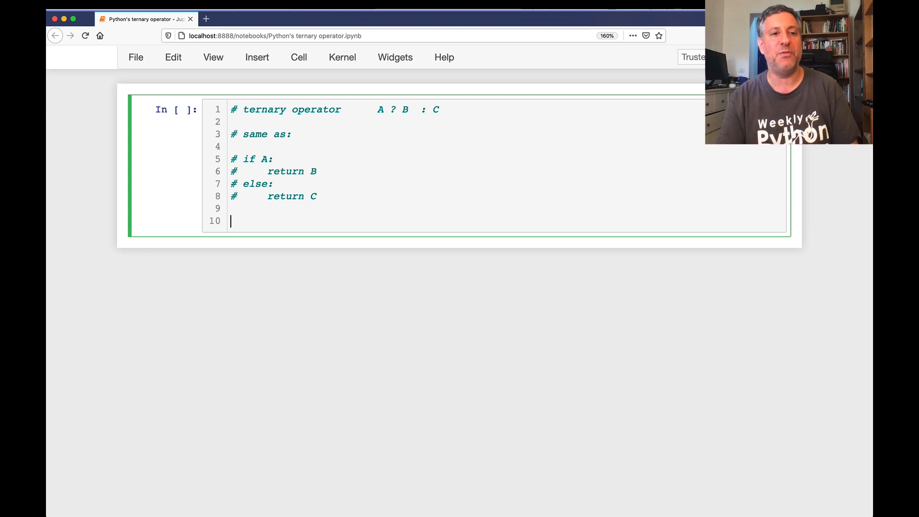
type("numbers = [10, 11, 12, 13, 145,")
key("BackSpace")
key("BackSpace")
type("15, 20, 21")
key("Return")
key("Return")
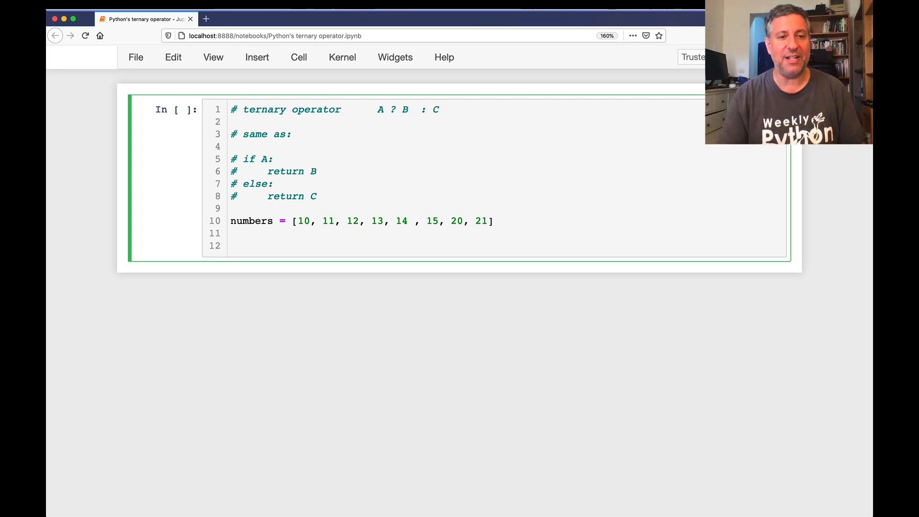
type("output = []")
Write output = [] and a for loop appending 'odd' or 'even' per number via if/else.
key("Return")
type("for one_number in numbers:")
key("Return")
type("if one_number ")
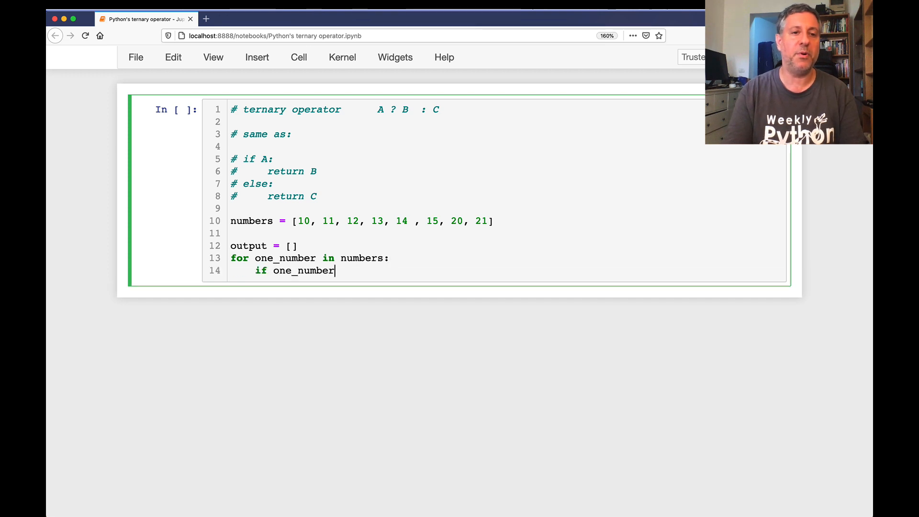
type("% 2:")
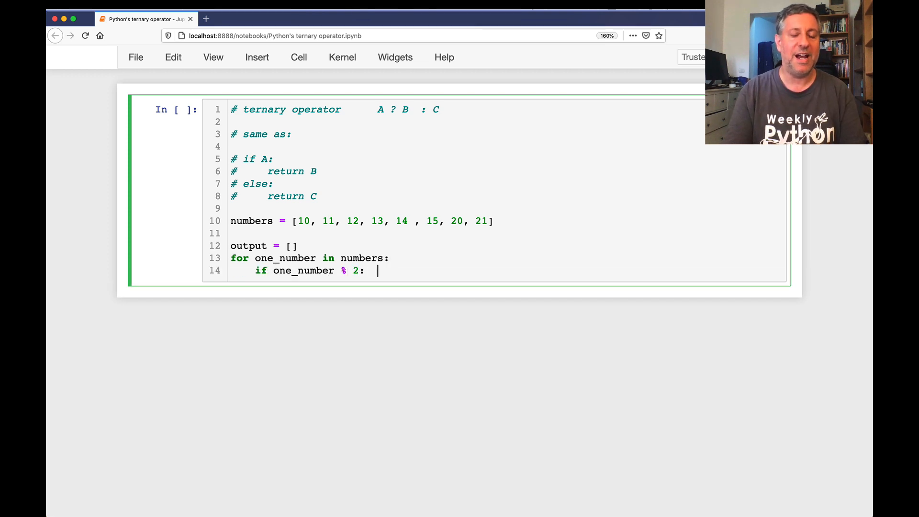
type("   # we get ")
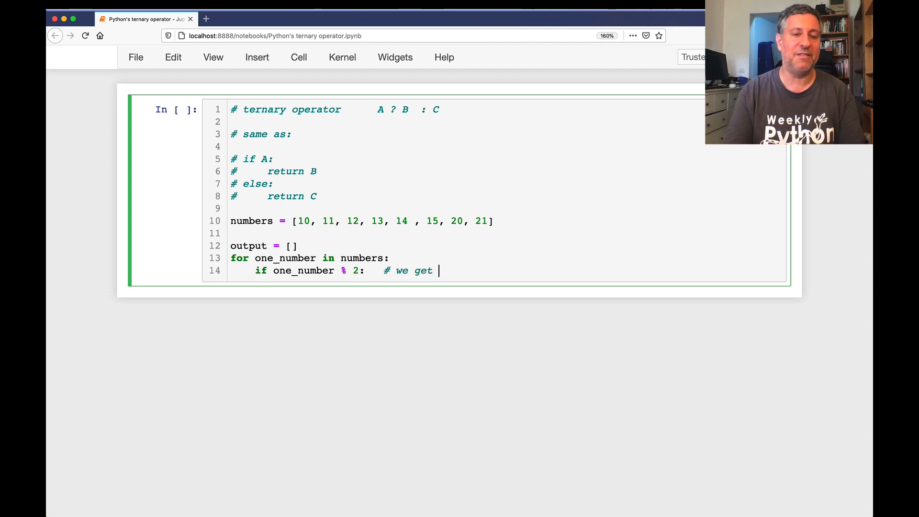
type("1 back, so it")
key("BackSpace")
type("odd")
key("Return")
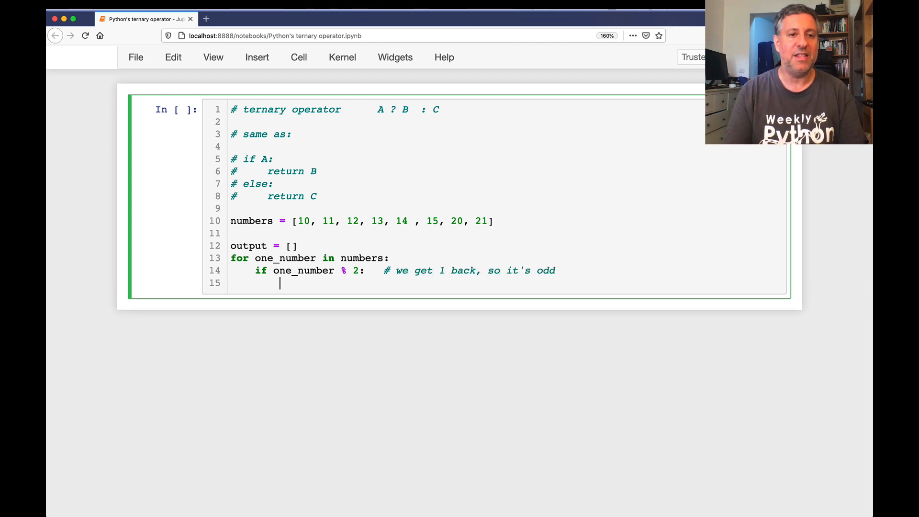
type("output.append('odd")
key("End")
key("Return")
key("BackSpace")
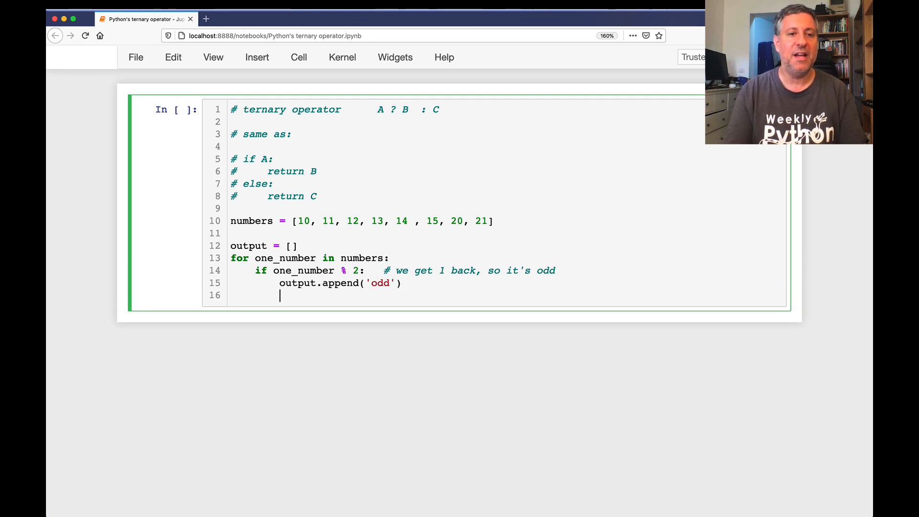
type("else:")
key("Return")
type("output.append('even")
Run the loop cell, then display output in a second cell showing the alternating even/odd labels.
key("End")
key("Return")
key("shift+Return")
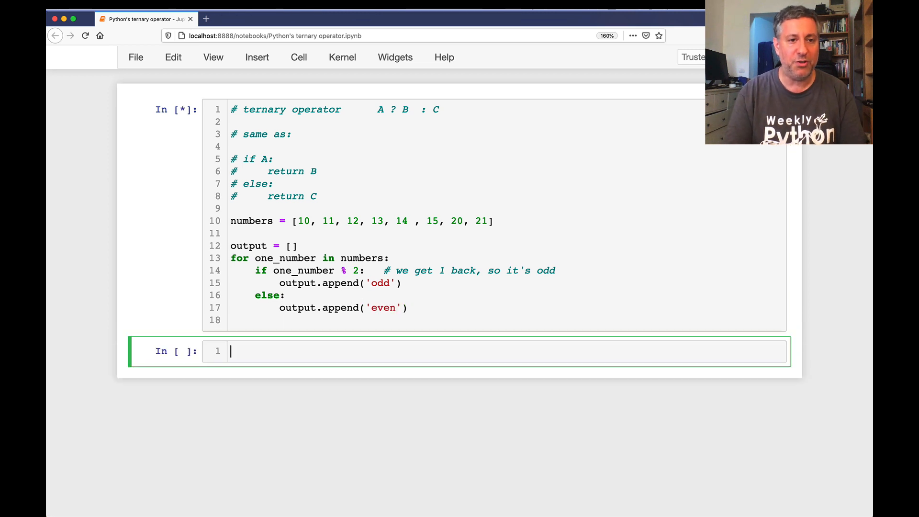
type("output")
key("shift+Return")
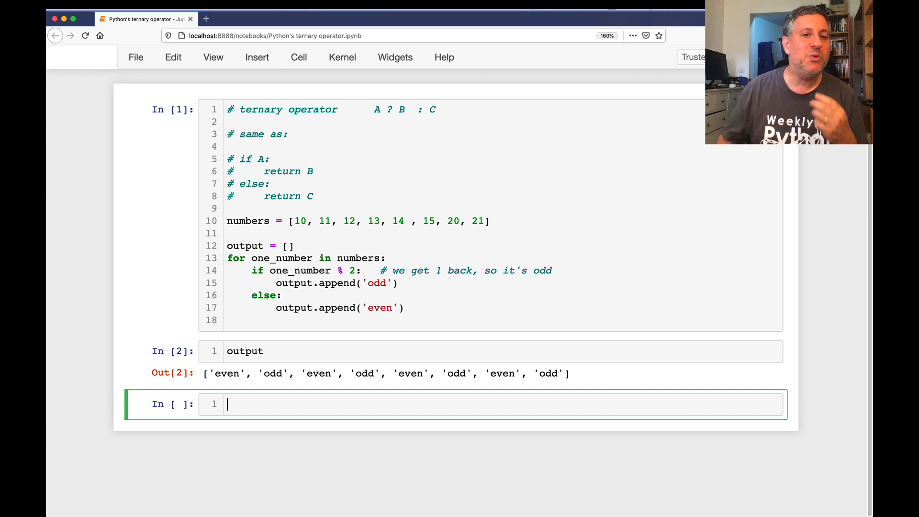
Highlight the loop lines 12–17 in the first cell, then activate the empty last cell.
left_click_drag(227, 245, 409, 308)
left_click(414, 321)
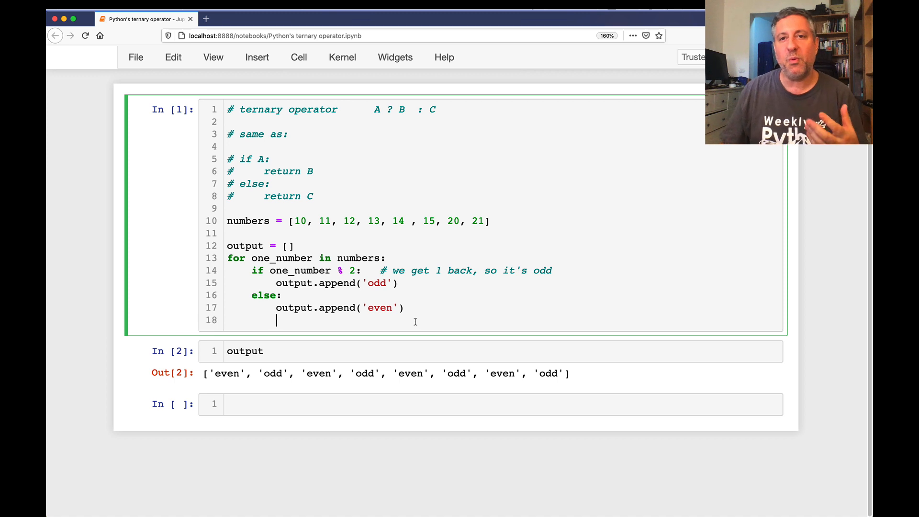
left_click(395, 400)
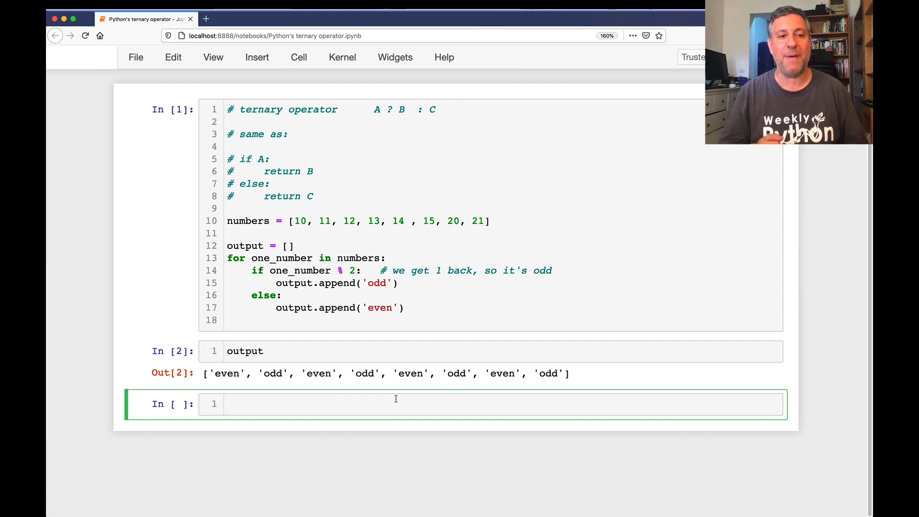
type("[")
Start a bracketed list comprehension over numbers, cut its if condition and make room above for a function.
key("Return")
type("f")
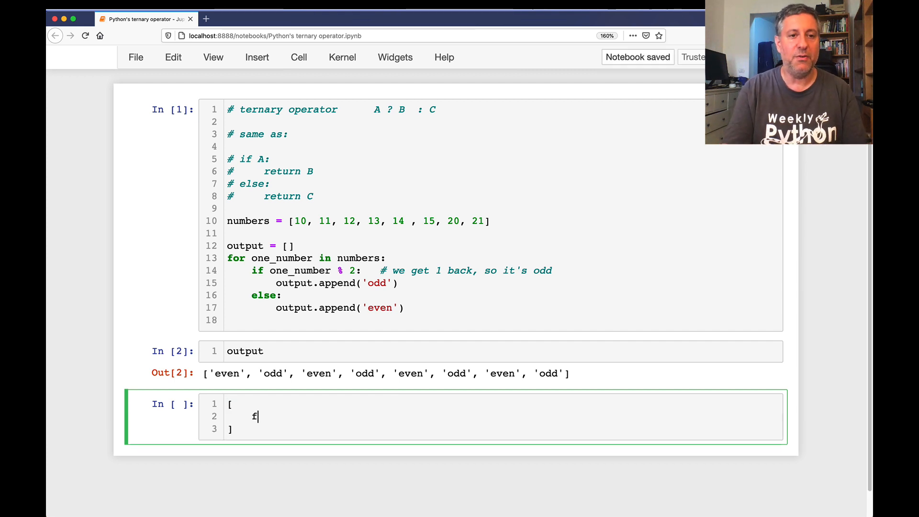
type("or one_number in numbers")
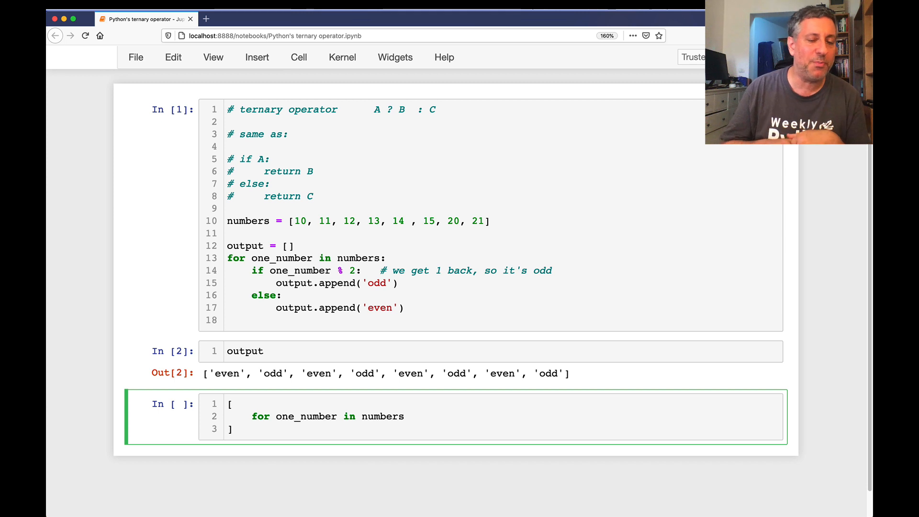
left_click(235, 404)
type("if ")
type("_num")
key("BackSpace")
key("BackSpace")
key("BackSpace")
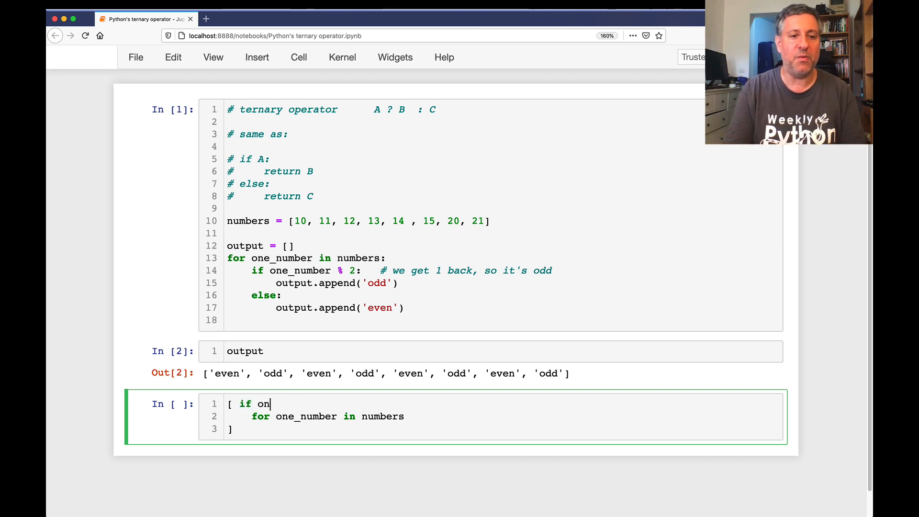
type("e_number % 2:")
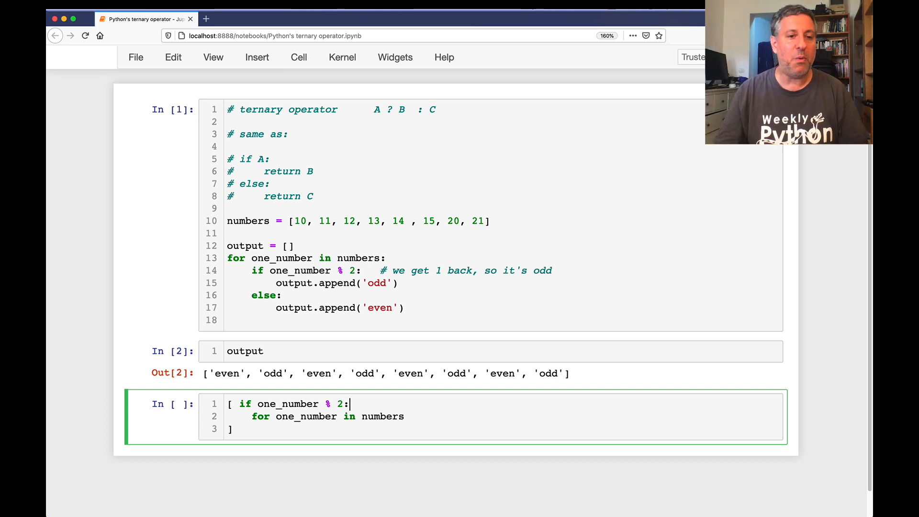
key("shift+Home")
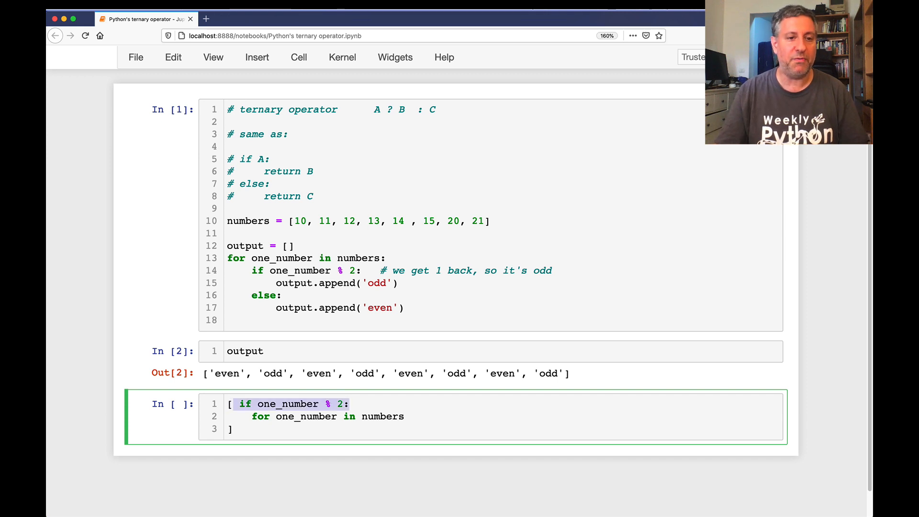
key("ctrl+x")
key("Home")
key("Return")
key("Return")
key("Up")
key("Up")
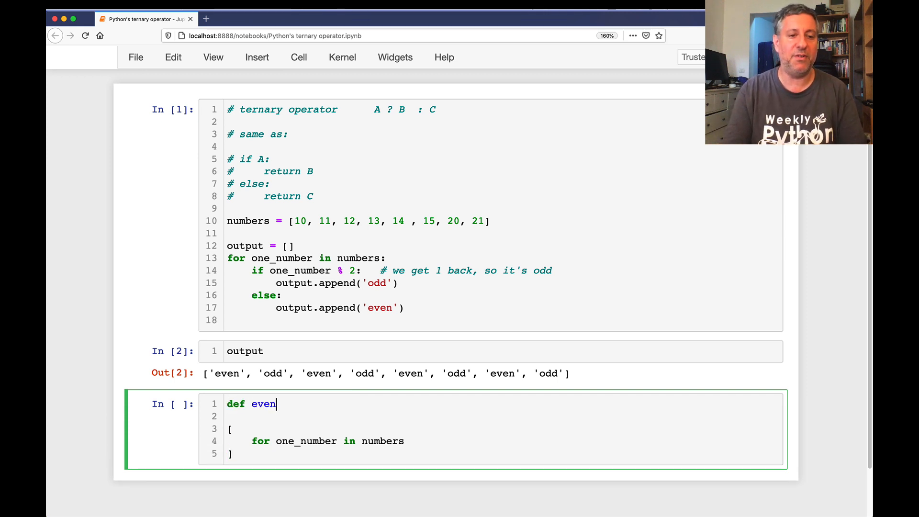
type("_or_odd(one_nu")
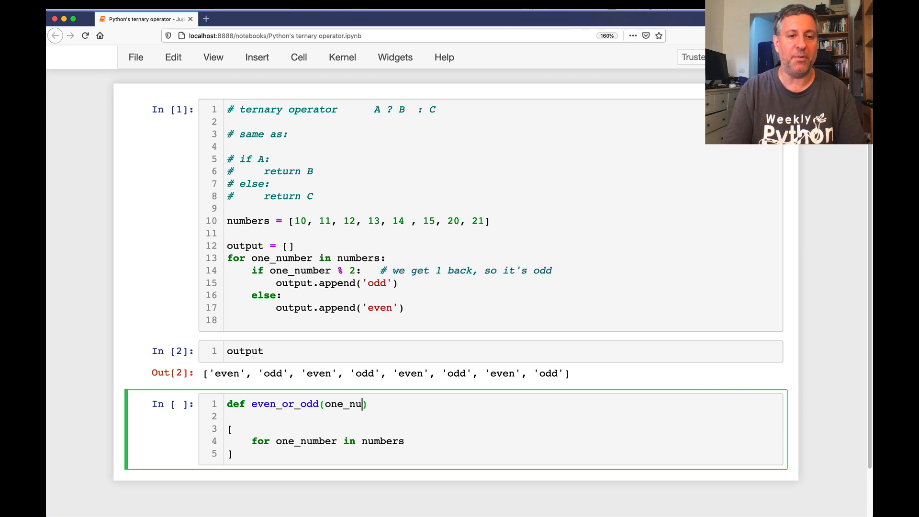
type("mber):")
Define even_or_odd returning 'odd' or 'even' via if/else and run the comprehension calling it.
key("Return")
type("if one_")
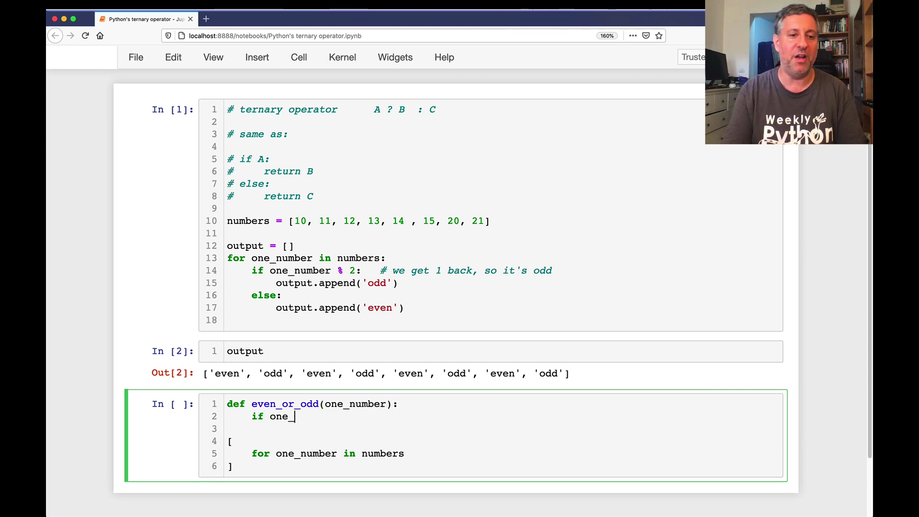
type("number % 2:")
key("Return")
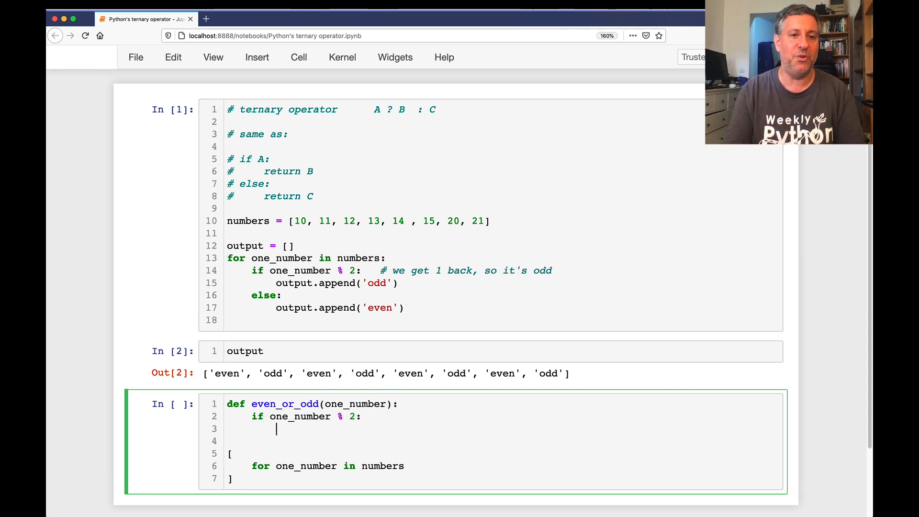
type("return 'odd'")
key("Return")
key("BackSpace")
type("else:")
key("Return")
type("return 'even'")
key("Return")
key("Down")
type("even_or_odd(one_number)")
key("shift+Return")
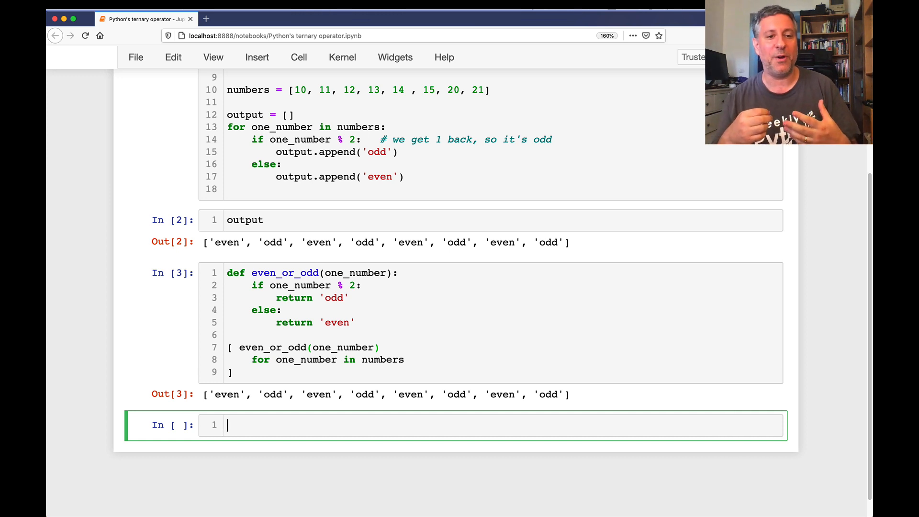
type("[")
Run [ one_number % 2 ? 'odd' : 'even' for one_number in numbers ] and see it raise a SyntaxError.
key("Return")
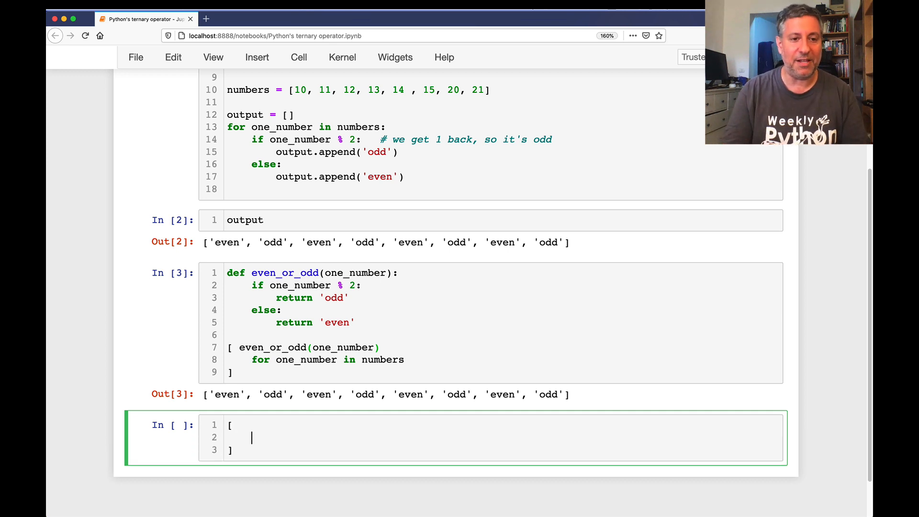
type("for one_number in numbers")
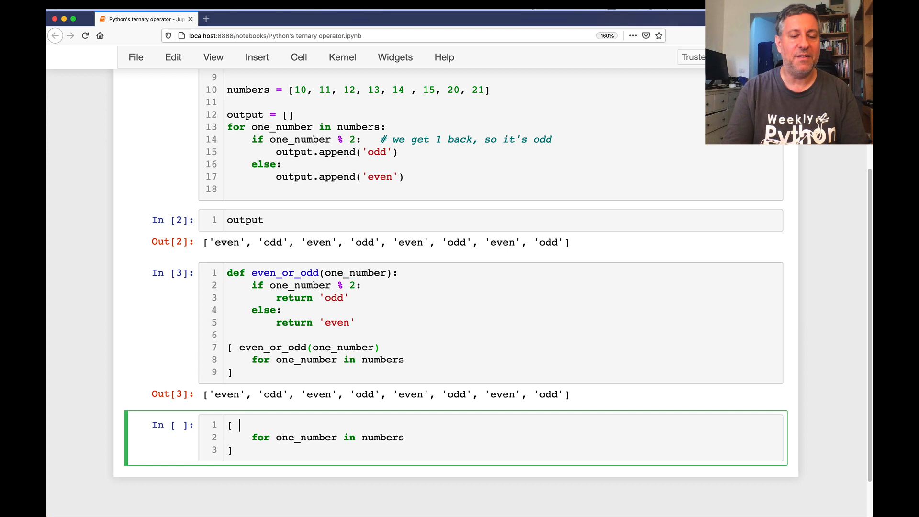
type(" one_number % 2 ?")
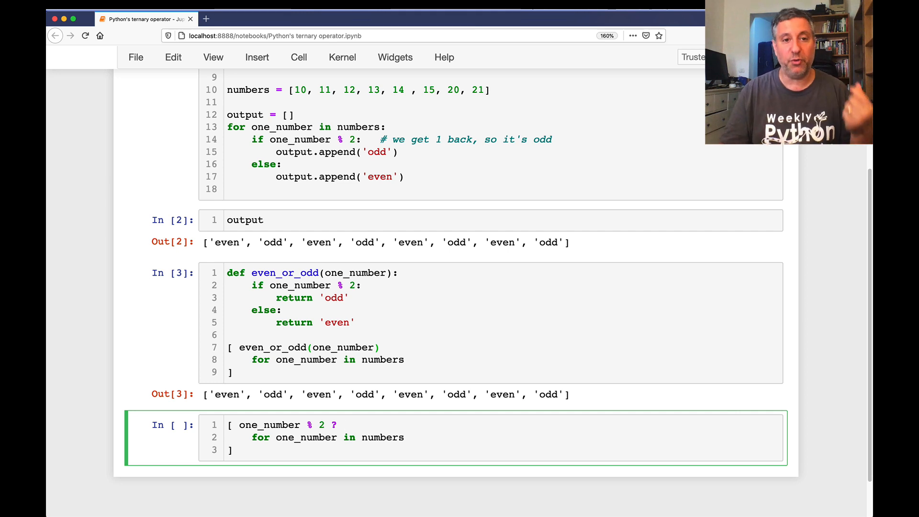
type("'odd' :")
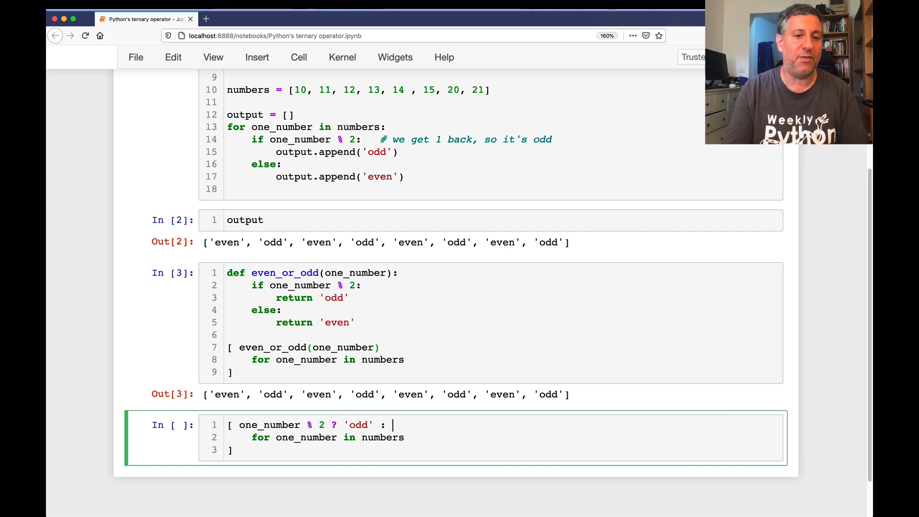
type("ven'")
key("shift+Return")
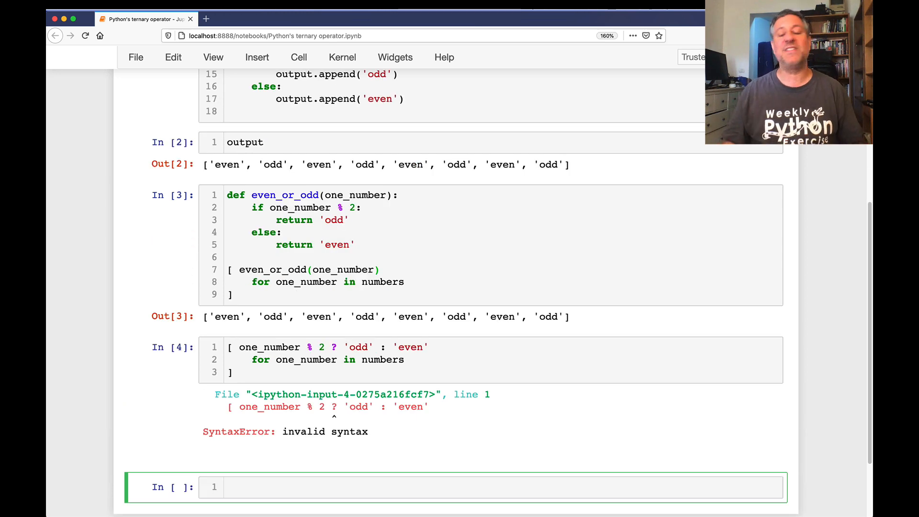
left_click(383, 349)
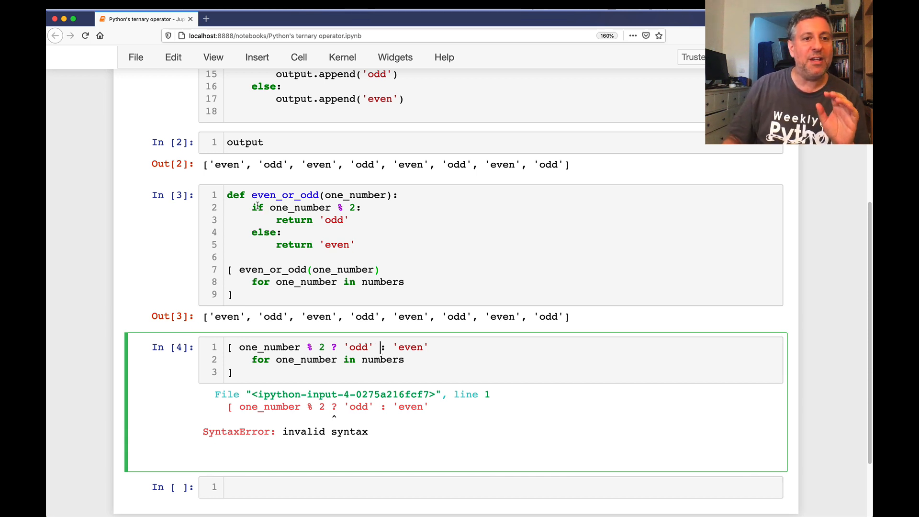
left_click_drag(253, 207, 306, 244)
left_click(307, 245)
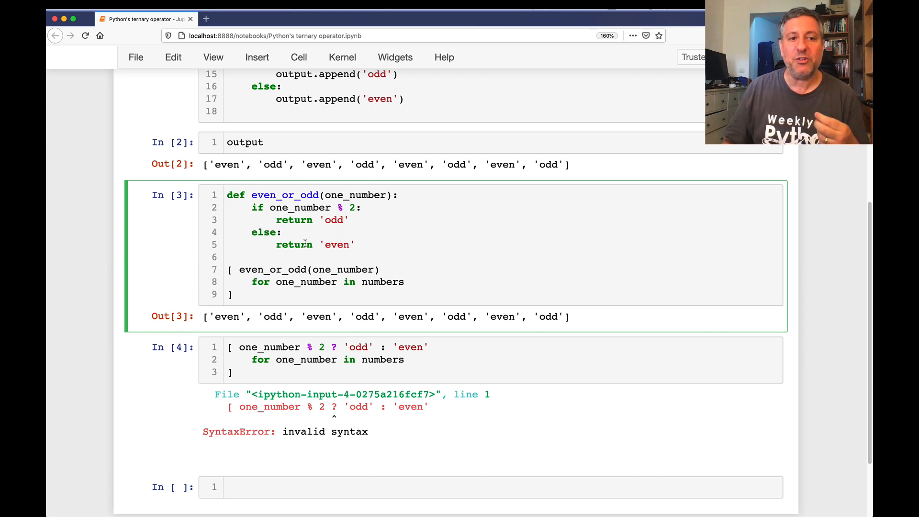
Rewrite the comprehension as 'odd' if one_number % 2 else 'even' and run it to get the labels.
left_click(239, 347)
type("'odd' if")
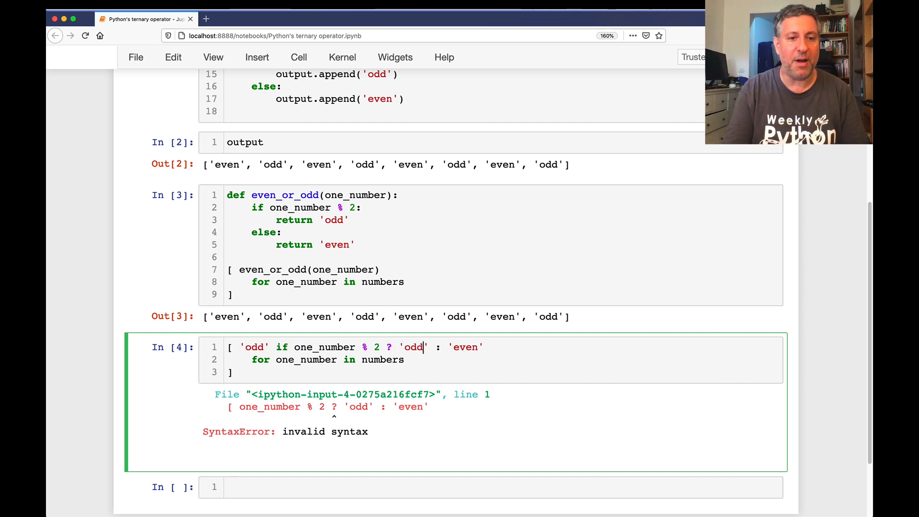
key("BackSpace")
key("BackSpace")
key("Delete")
key("Delete")
key("Delete")
type("else")
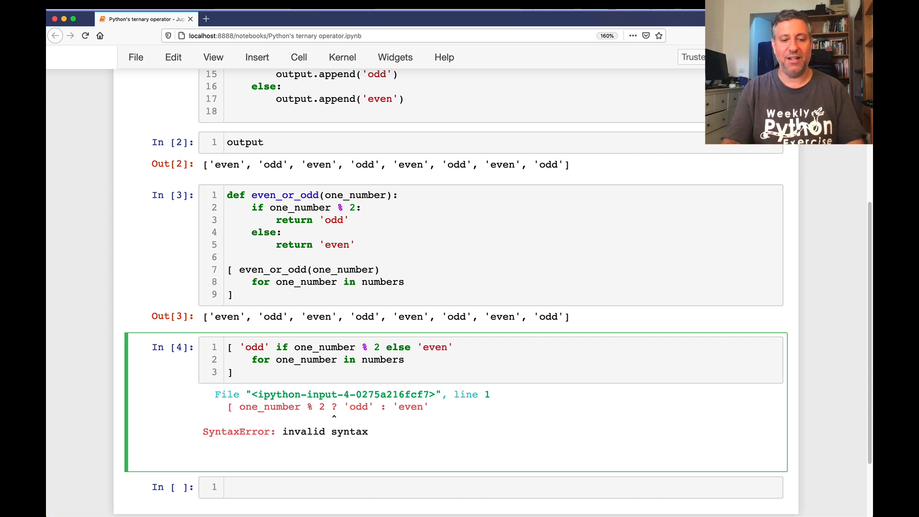
key("shift+Return")
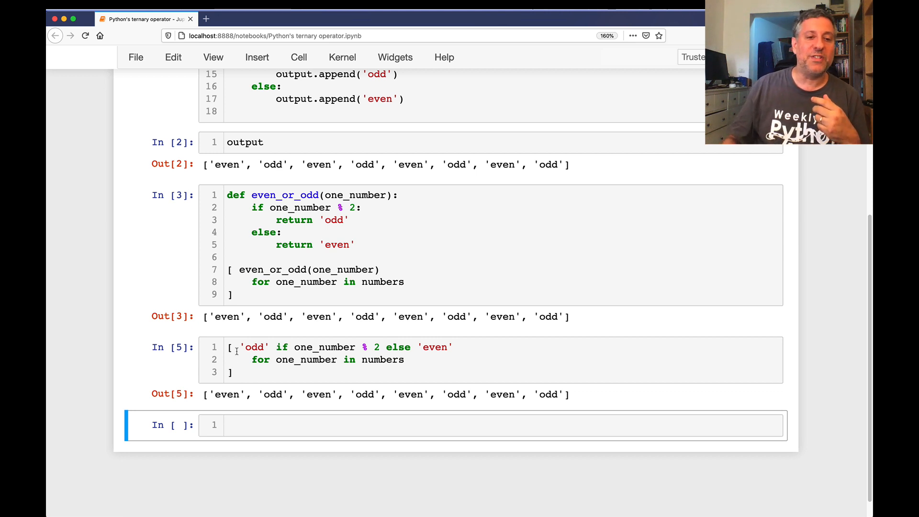
Highlight the condition and value parts of the ternary expression, then move to the empty last cell.
left_click_drag(275, 346, 387, 347)
left_click(387, 347)
key("shift+Home")
left_click(470, 343)
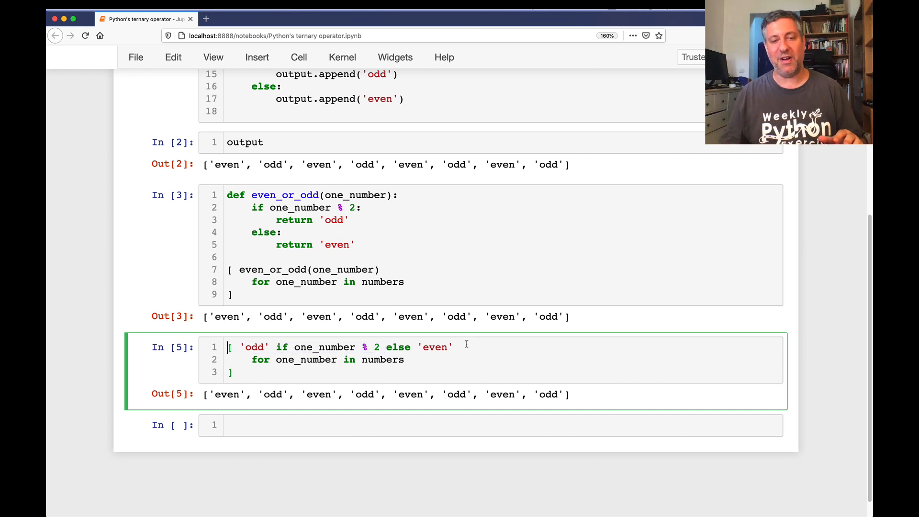
key("Home")
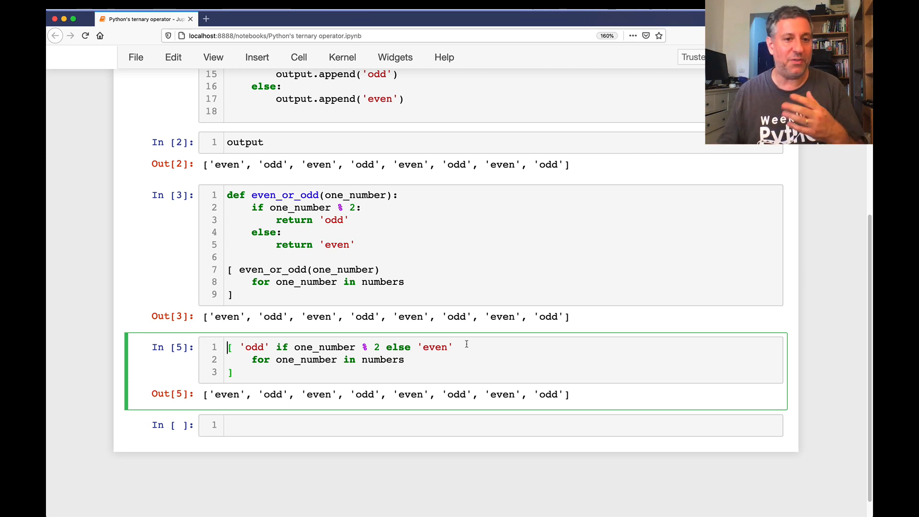
left_click(443, 429)
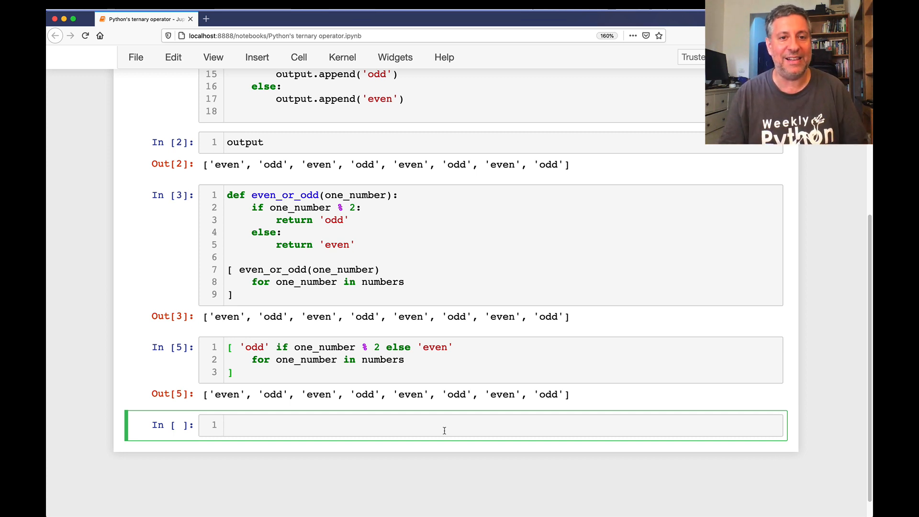
type("mylist = [10, 'abcd', '123', '")
Define mylist = [10, 'abcd', '123', 5, '789', 25, 30] and run sorted(mylist), raising a str/int TypeError.
key("BackSpace")
type("5, '")
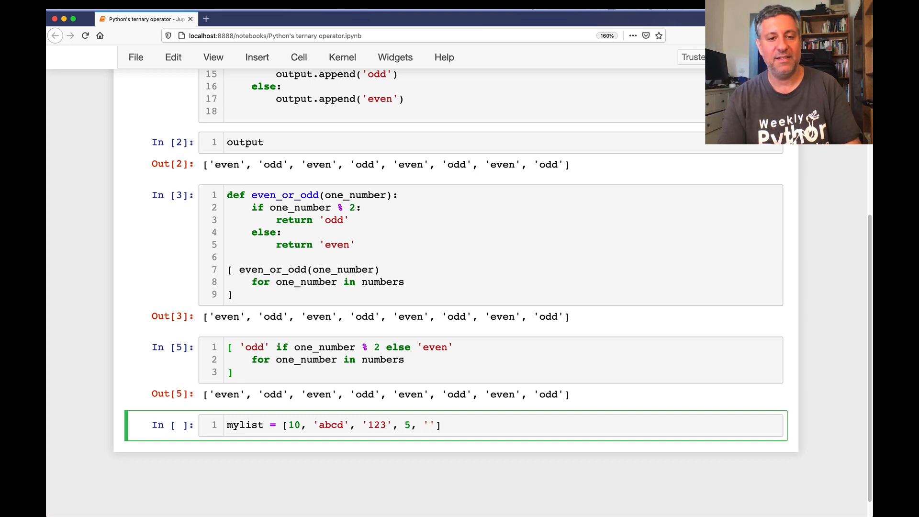
type("789', ")
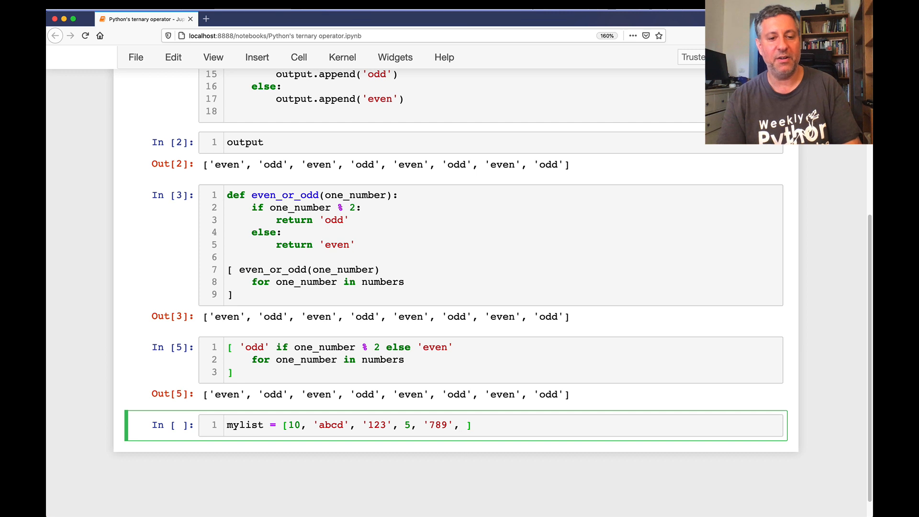
type("25, 30")
key("Return")
key("Return")
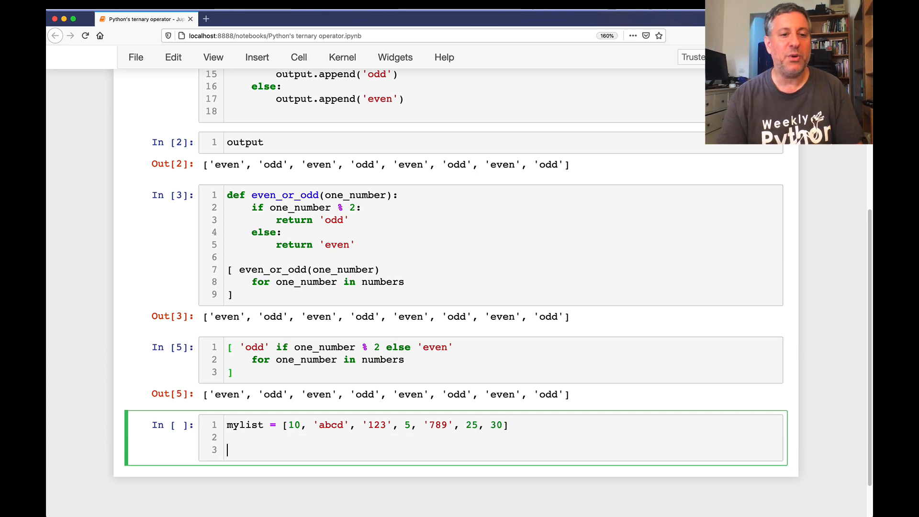
type("sorted(")
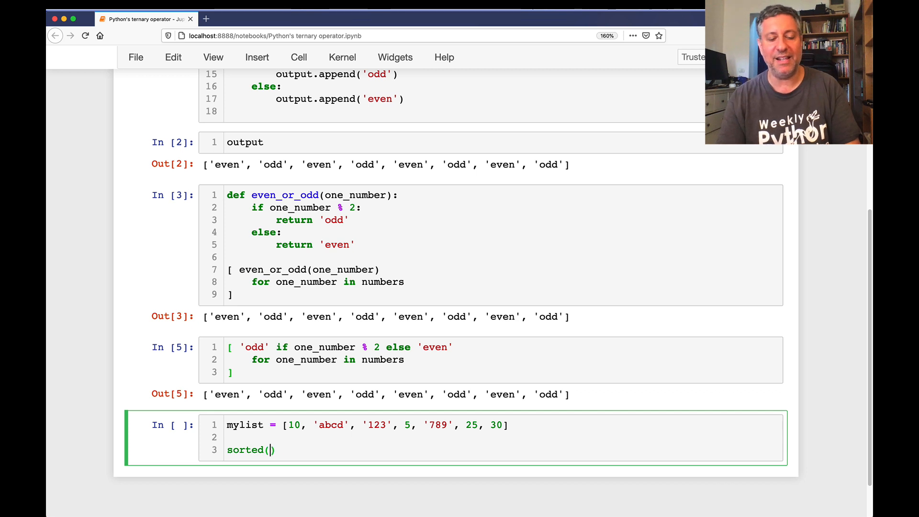
type("mylist")
key("shift+Return")
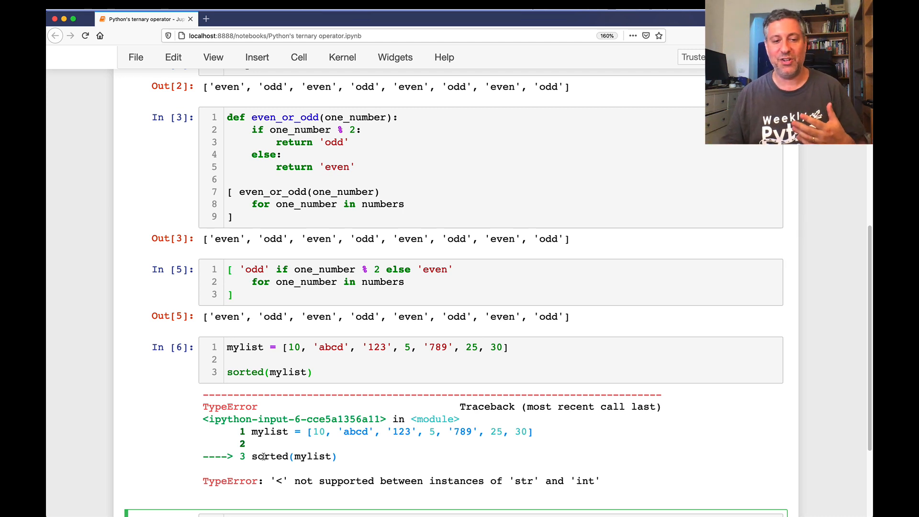
scroll(276, 445, "down", 3)
Run sorted(mylist, key=len), which fails on ints, then sorted(mylist, key=str), saving the notebook along the way.
left_click(277, 437)
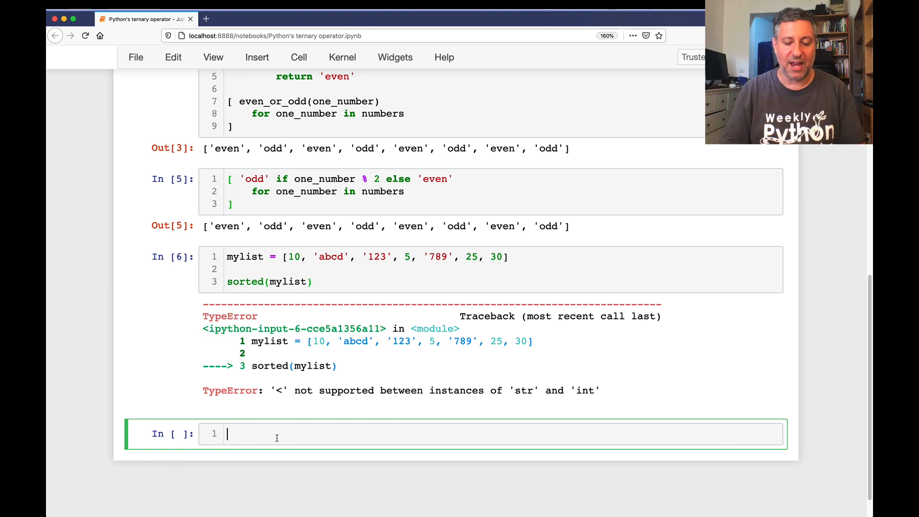
type("sorted()")
type("ylist,")
key("BackSpace")
type("key=len")
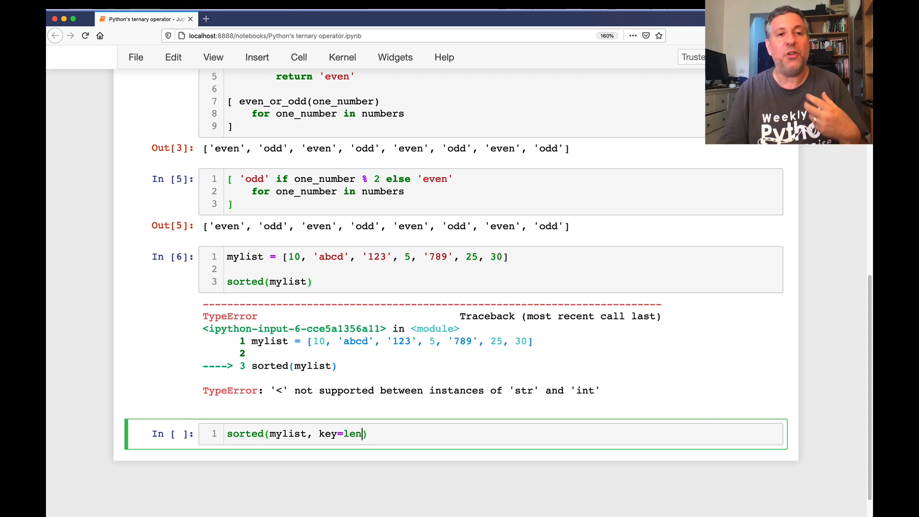
key("ctrl+s")
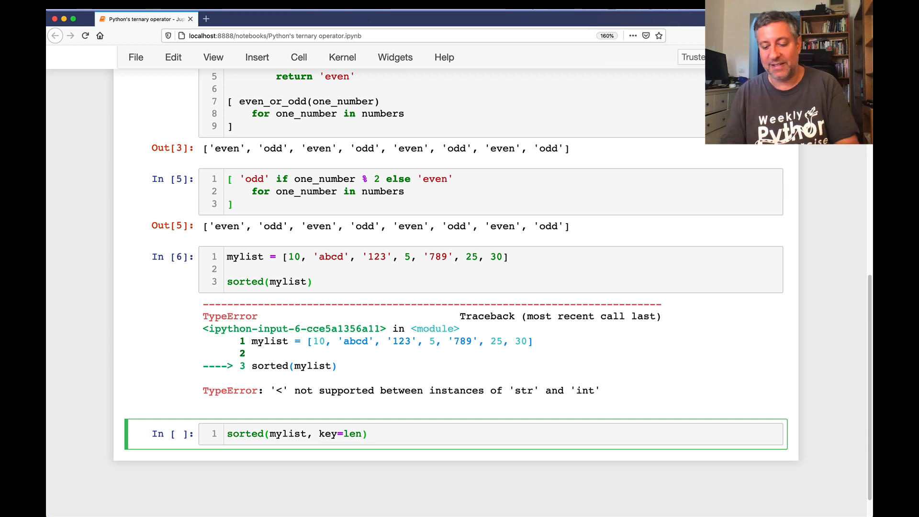
key("shift+Return")
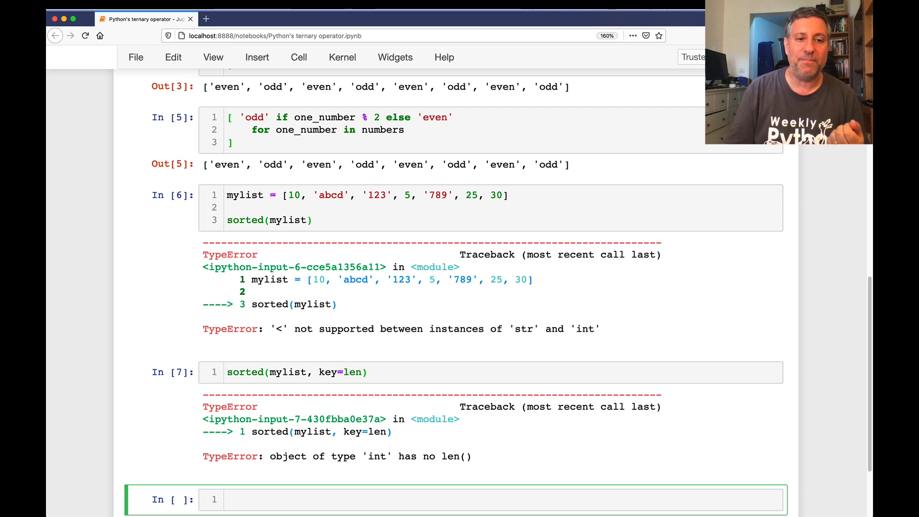
type("sorted(mylist, key=str")
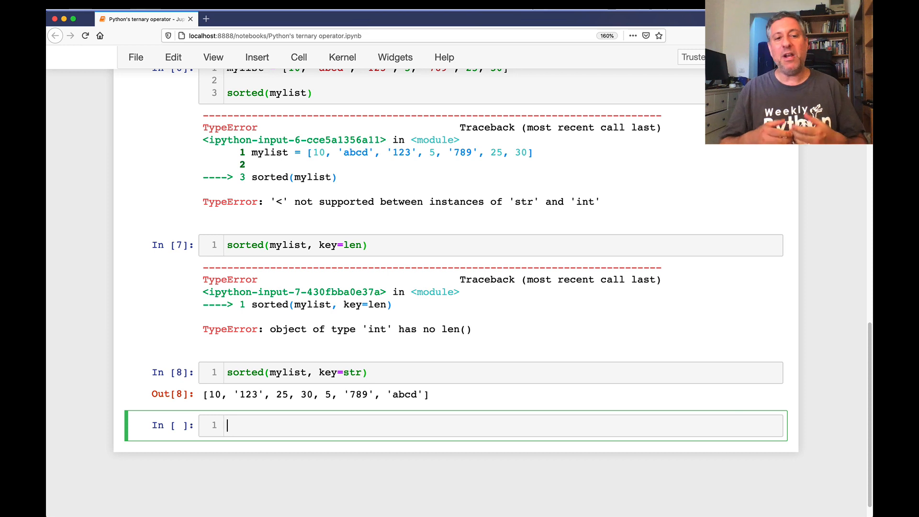
type("# sort")
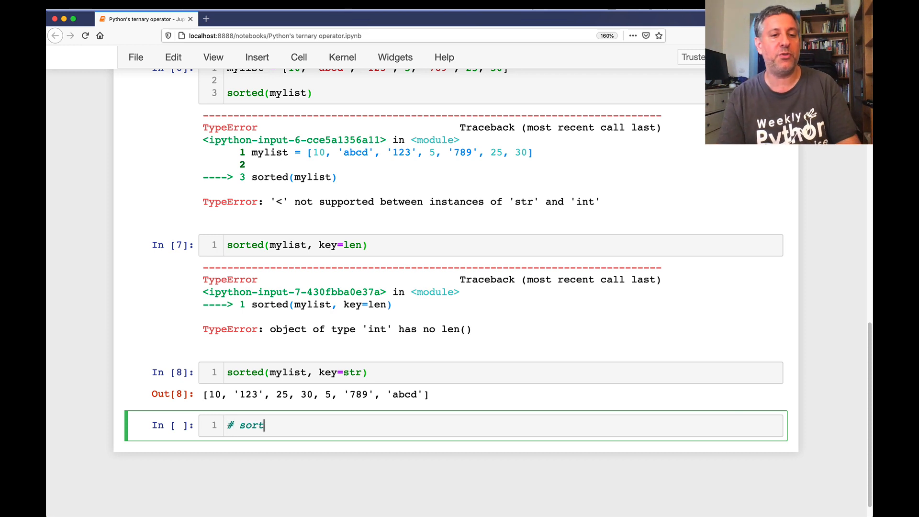
type(" the elements of my")
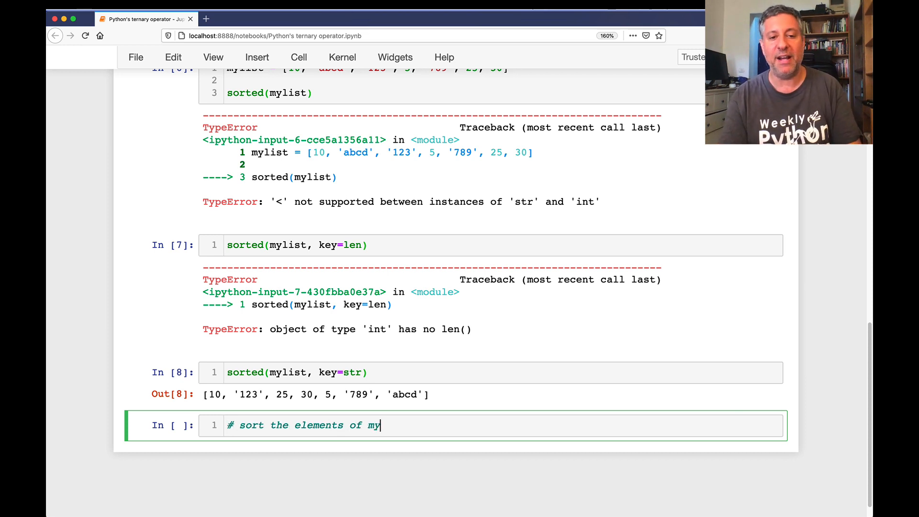
type("list:")
Write comments planning the sort: integers sort by the int itself, everything else by its length.
key("Return")
type("# - if it's")
key("BackSpace")
key("BackSpace")
key("BackSpace")
type("has a len, ")
type("turn that")
key("Return")
type("# - if it doesn't")
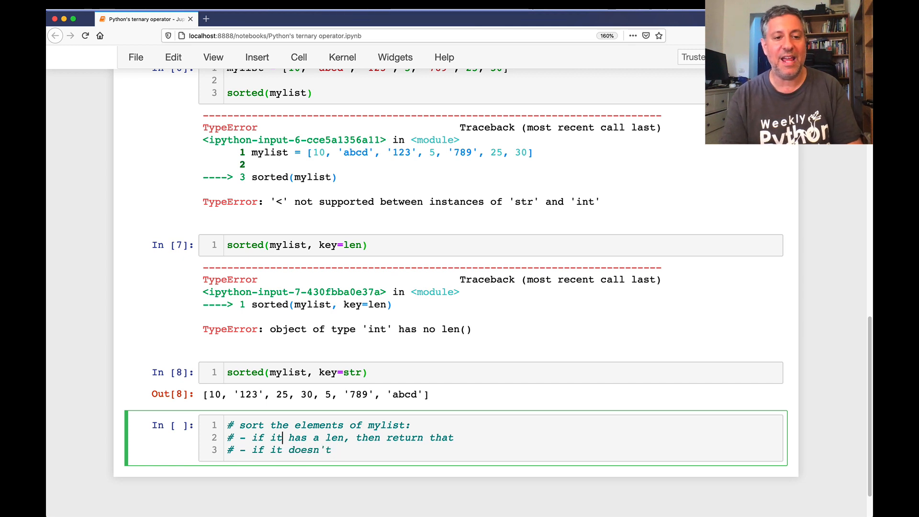
key("ctrl+k")
type("is an integer, t")
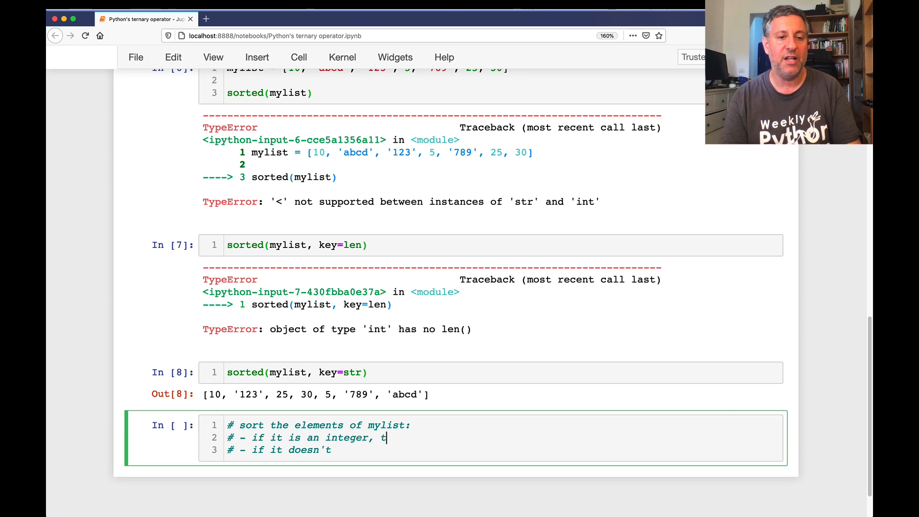
type("hen return the int")
key("Return")
type("# - if it can be tur")
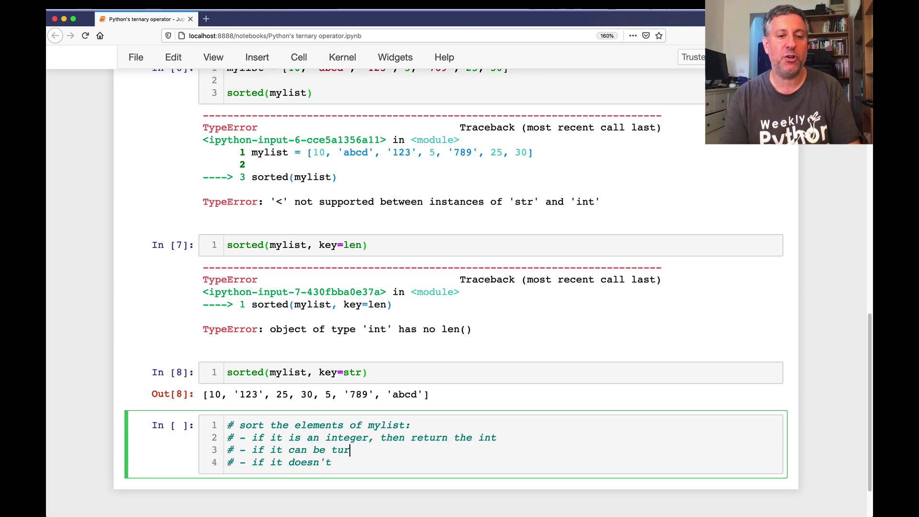
type("ned into an intege")
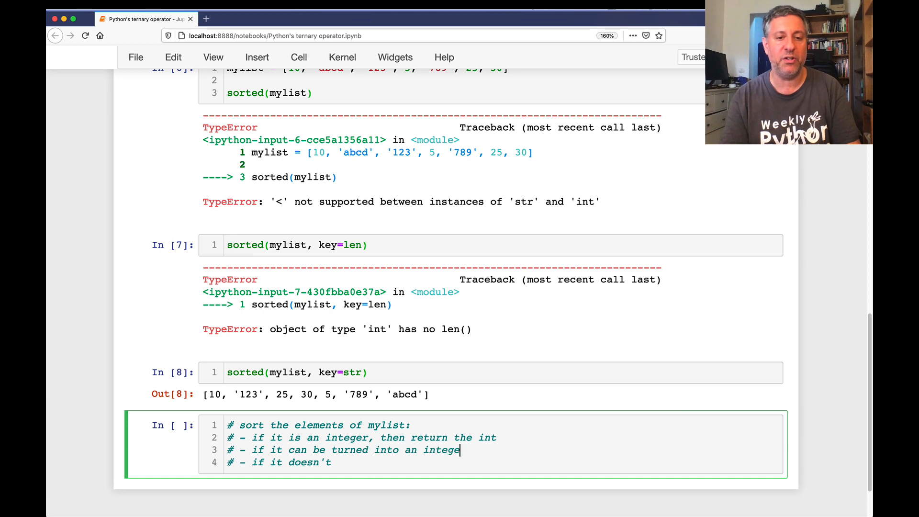
type("r, then")
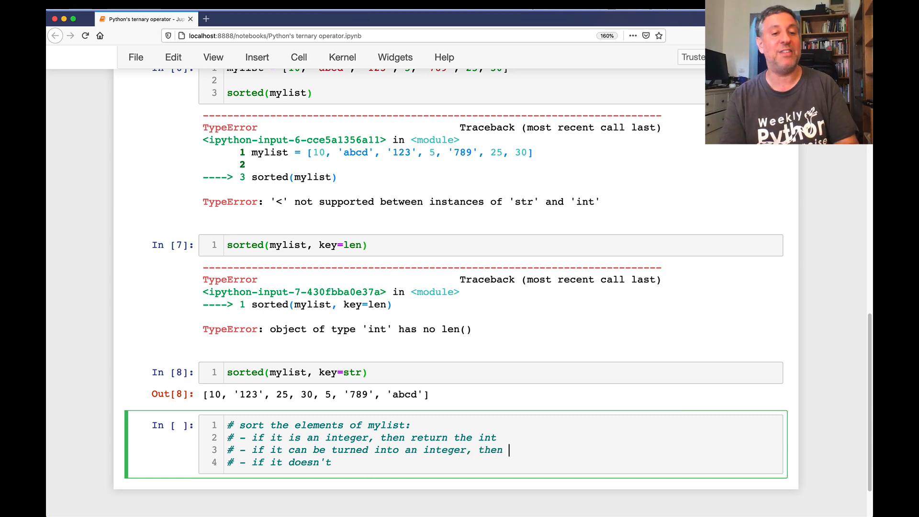
Trim the unfinished comment lines and begin a sorted( call below them.
key("ctrl+d")
key("End")
key("BackSpace")
key("BackSpace")
key("BackSpace")
key("BackSpace")
key("BackSpace")
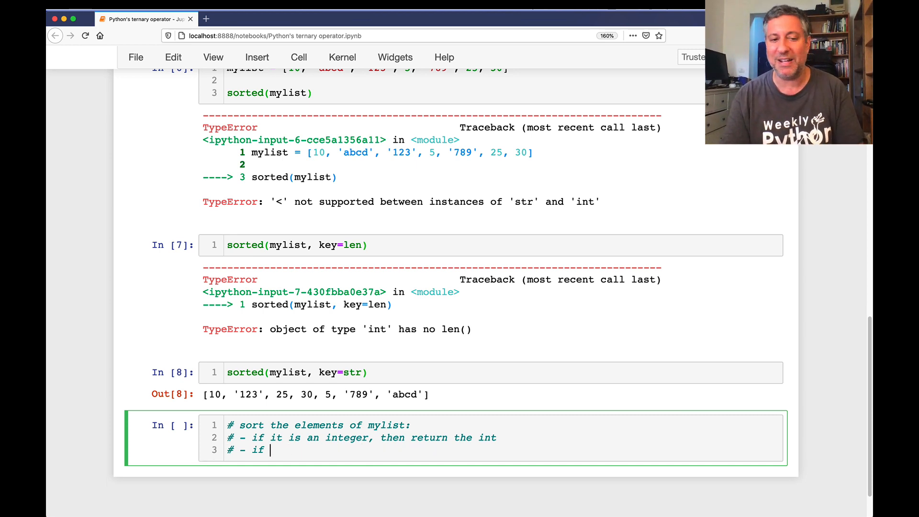
type("en return its length")
key("Return")
key("Return")
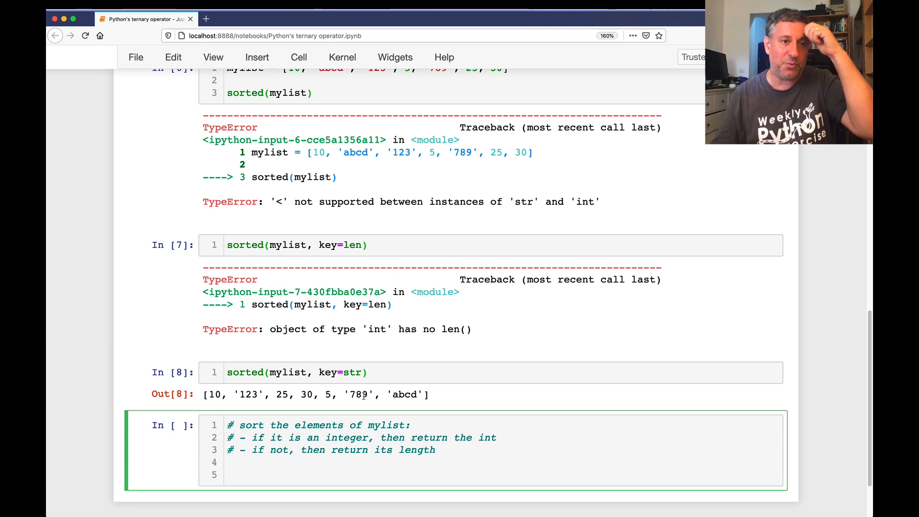
type("sorted(myli")
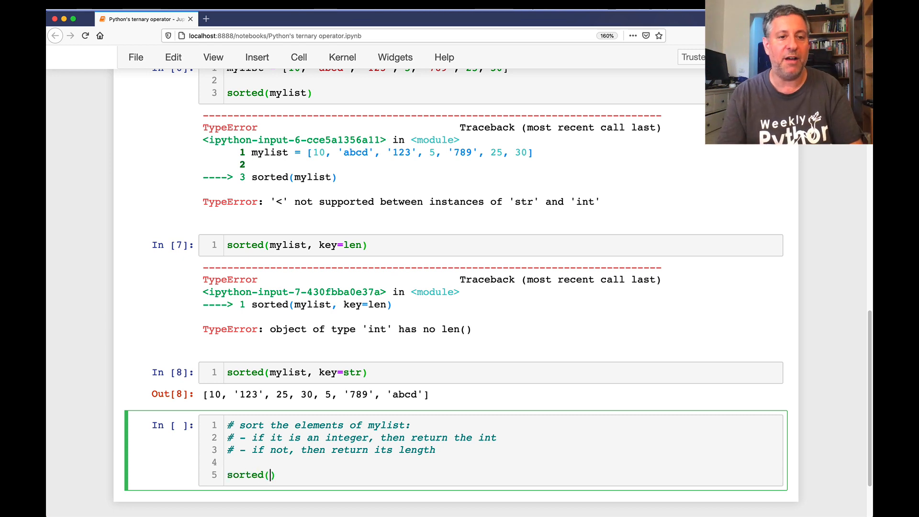
type("st, key=")
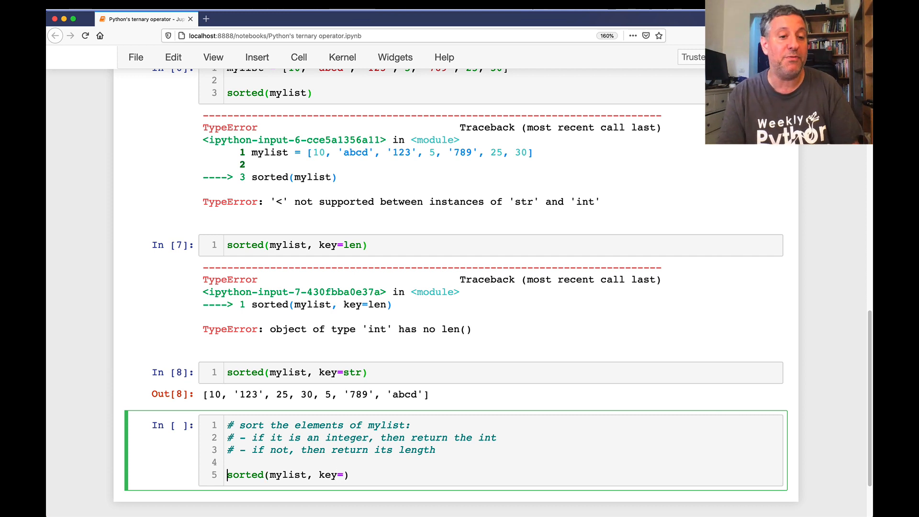
Write by_int_or_len returning the item if isinstance(item, int), else len(str(item)).
key("Up")
key("Return")
key("Return")
key("Up")
type("by")
type("int_or_len()")
type("ne_item")
key("End")
type(":")
key("Return")
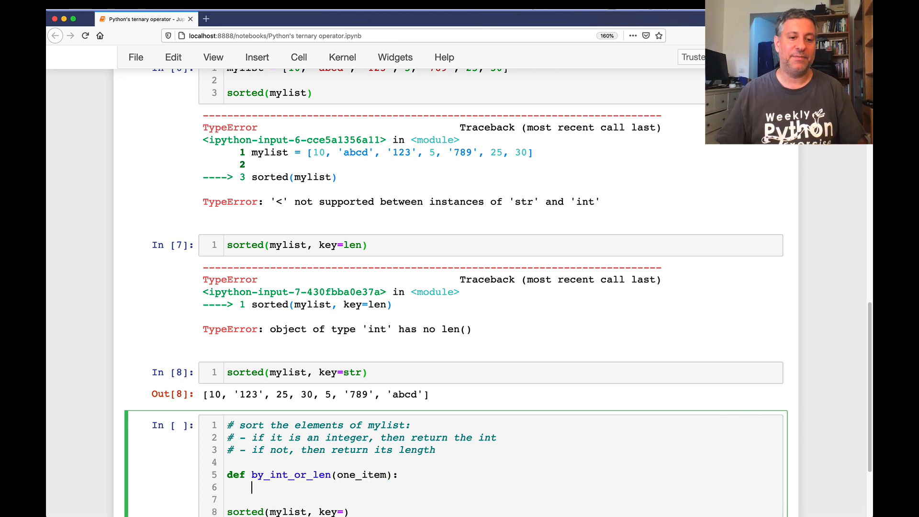
scroll(459, 323, "down", 3)
type("if isinstance()")
key("Left")
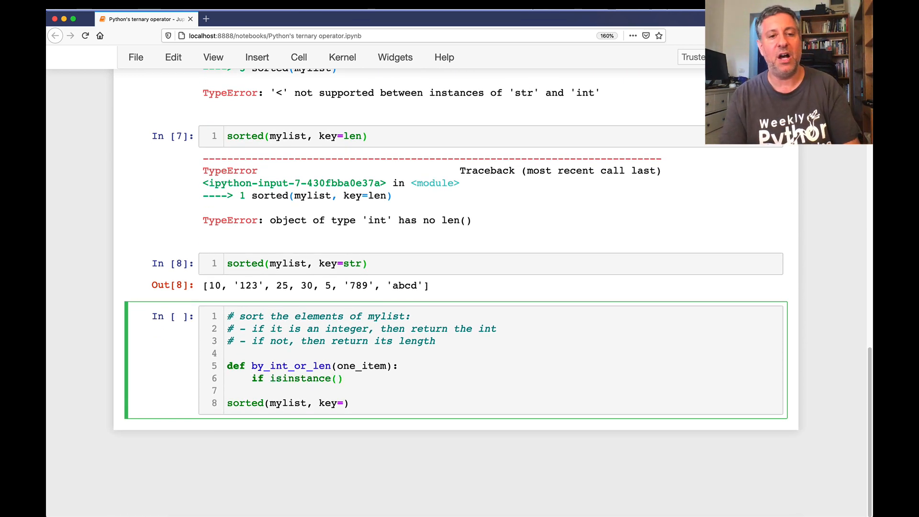
type("one_item ,int")
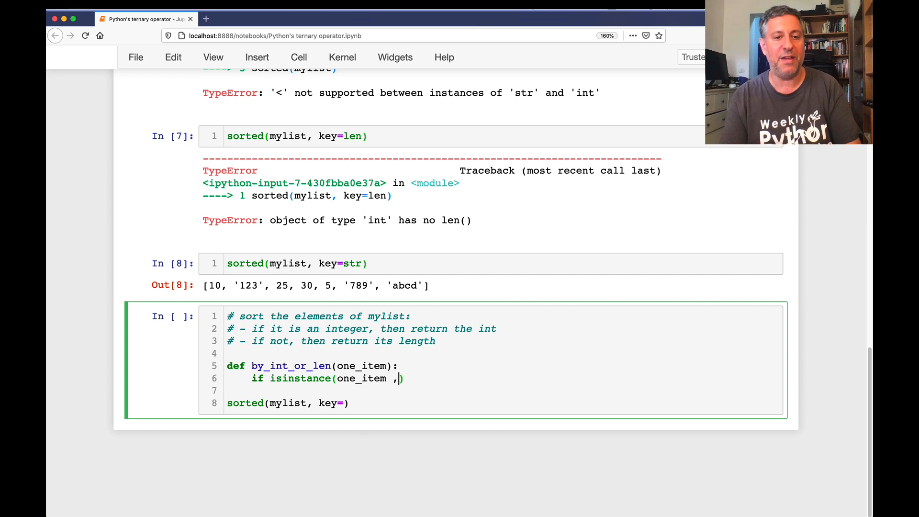
key("BackSpace")
key("BackSpace")
type(", int):")
key("Delete")
key("Return")
type("retu")
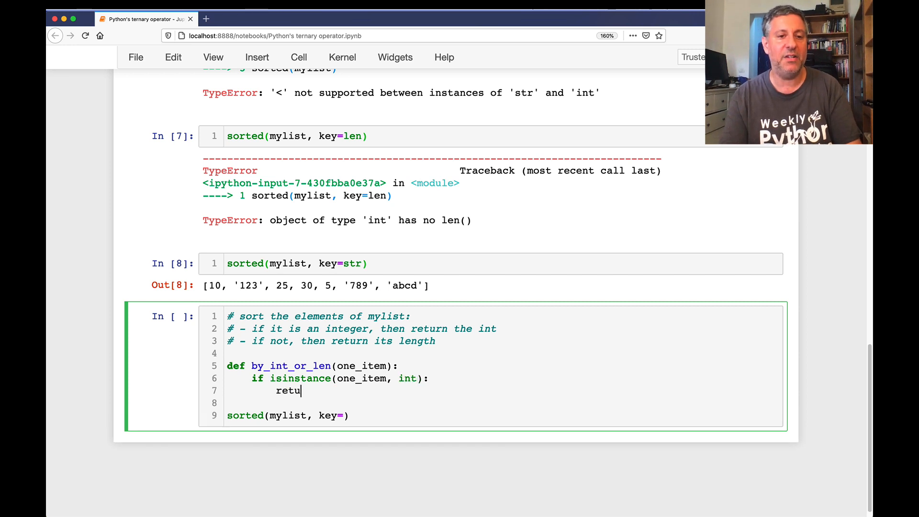
type("rn one_item")
key("Return")
key("BackSpace")
type("else")
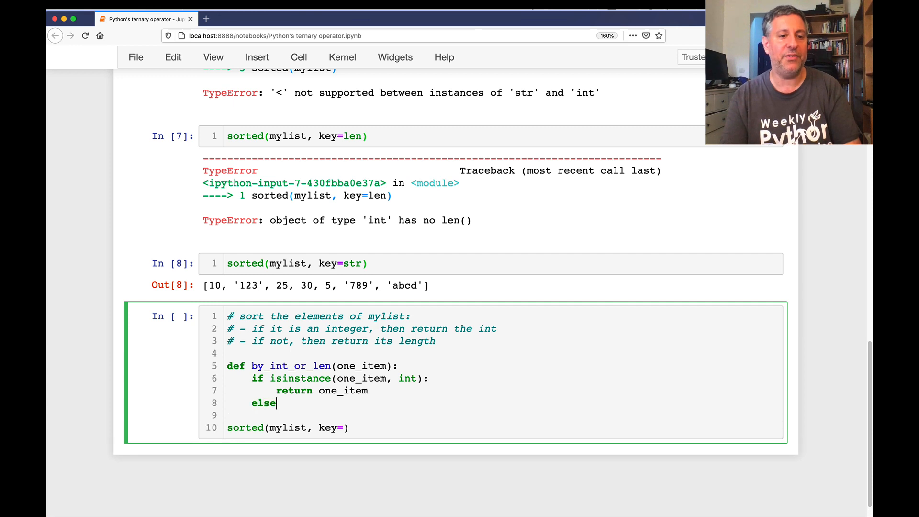
type(":")
key("Return")
type("return")
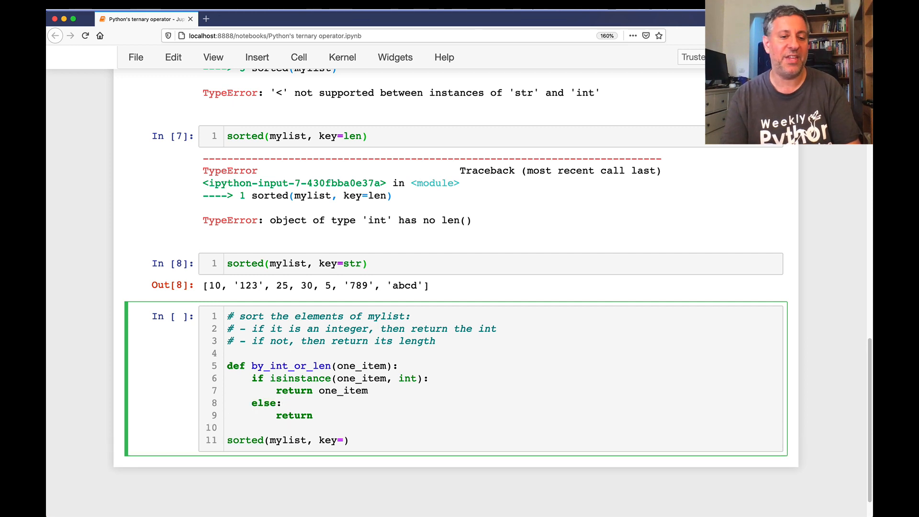
key("BackSpace")
key("BackSpace")
key("BackSpace")
type("len(str(one_item")
Sort mylist with key=by_int_or_len to get ['123', '789', 'abcd', 5, 10, 25, 30] and save.
key("Down")
key("Down")
type("by_int_or_len")
key("shift+Return")
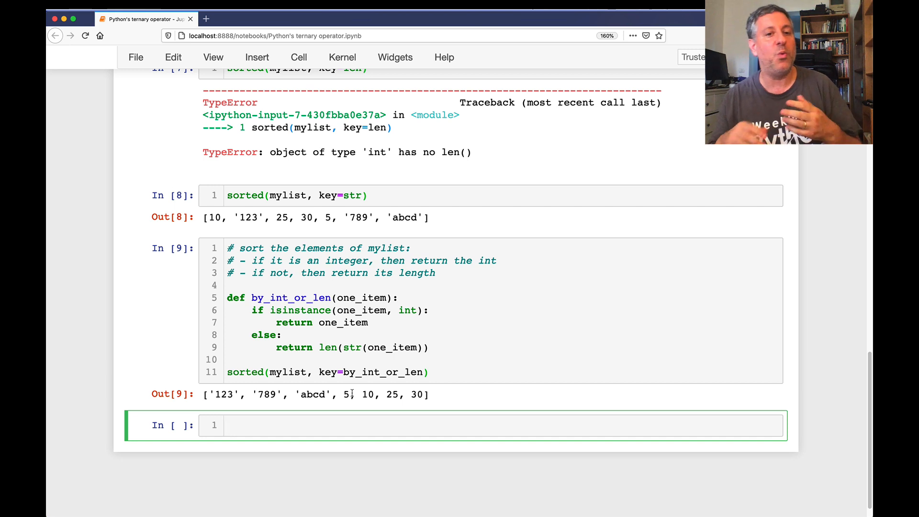
key("super+s")
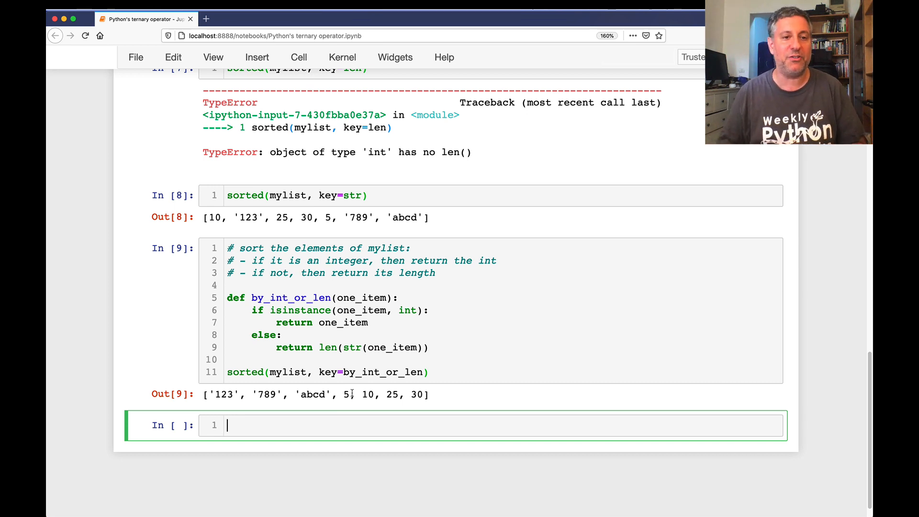
type("sorted()")
type("st, key=lambdfa")
type("a ")
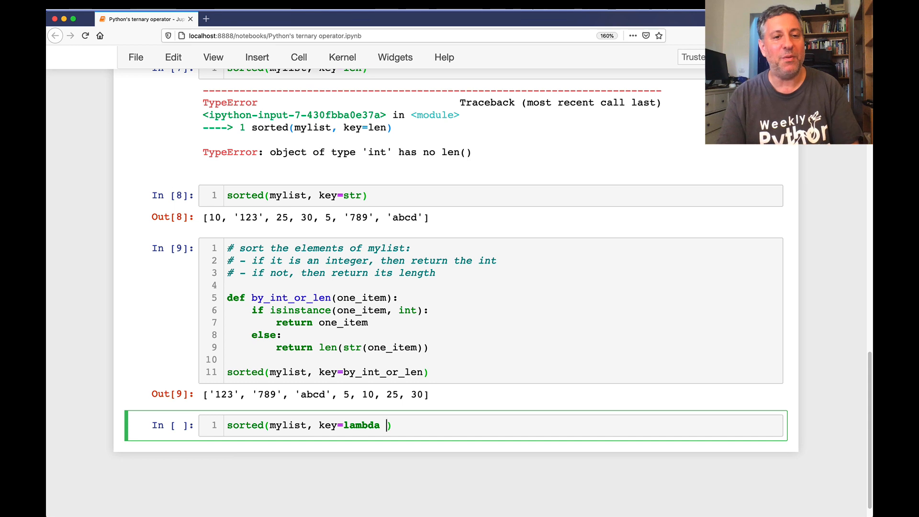
type("one_item:")
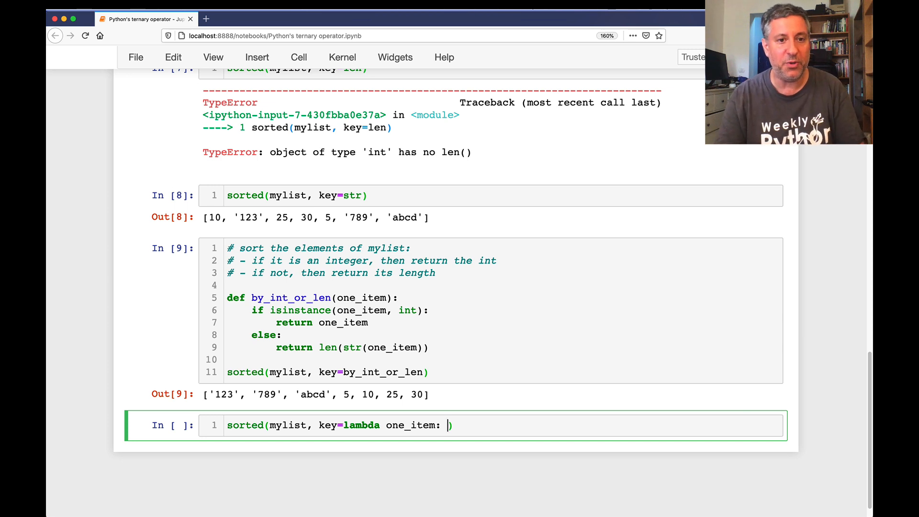
type("one")
type("item if instance(")
type("_item, int")
Run sorted(mylist, key=lambda one_item: ... instance(...) ...), which raises NameError on 'instance'.
key("BackSpace")
key("BackSpace")
key("BackSpace")
key("BackSpace")
key("BackSpace")
type(", int")
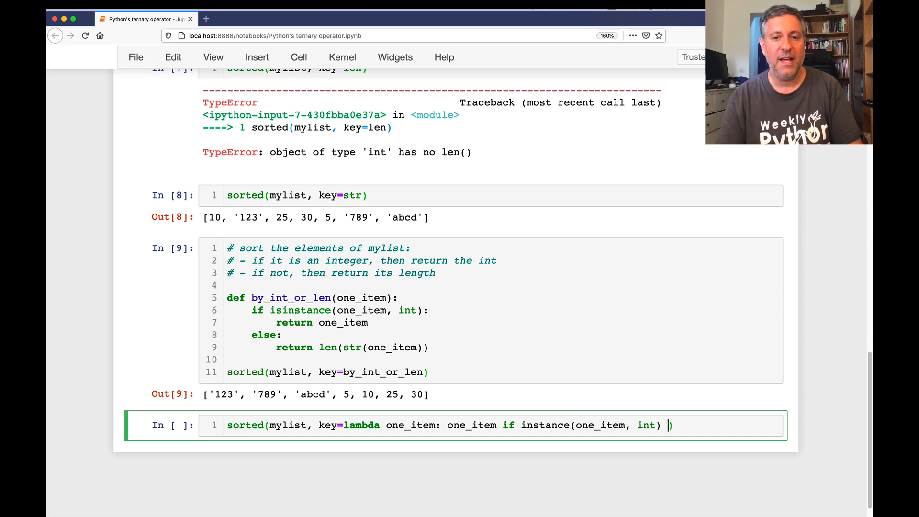
type("str(one_item")
key("Home")
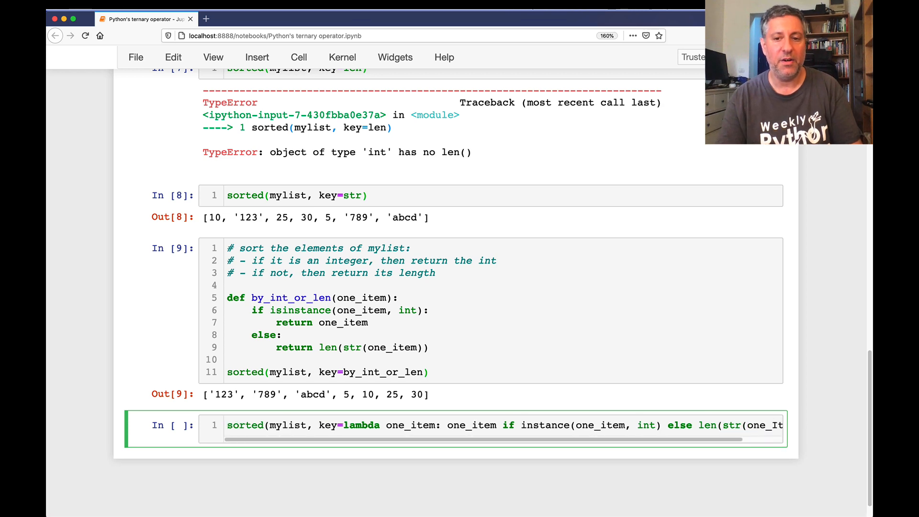
type("em))")
key("Left")
key("Left")
key("Left")
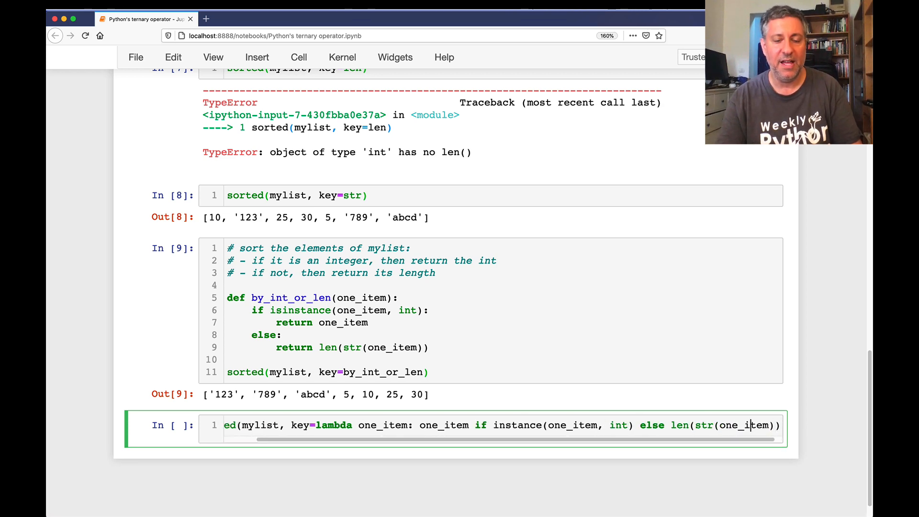
key("shift+Return")
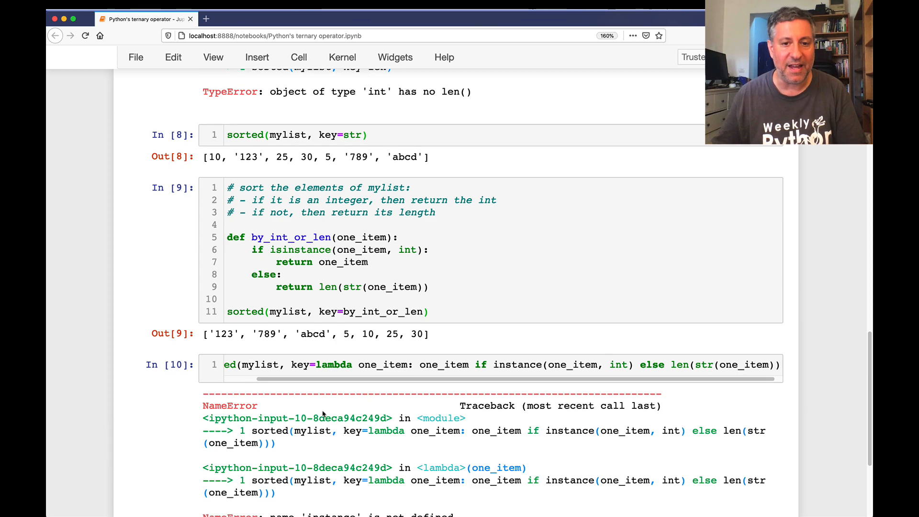
scroll(384, 395, "up", 2)
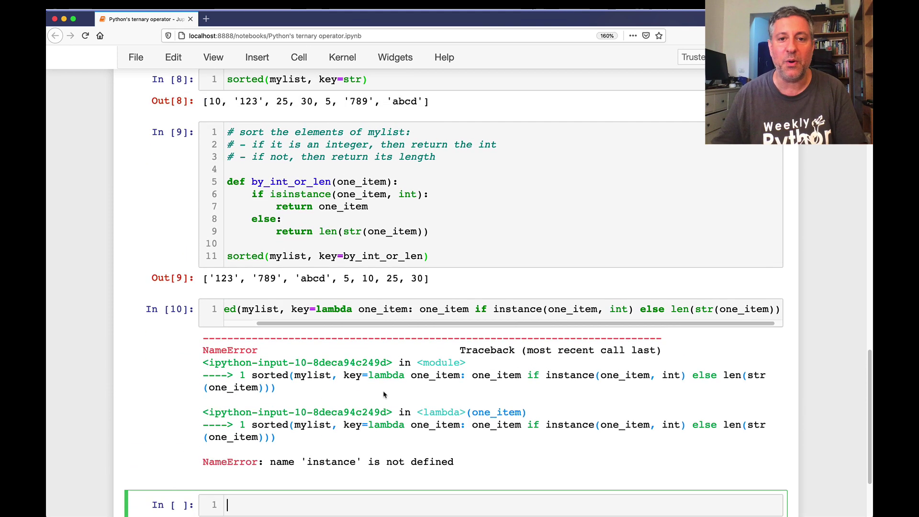
Change instance to isinstance in the lambda and rerun, getting ['123', '789', 'abcd', 5, 10, 25, 30].
left_click(505, 309)
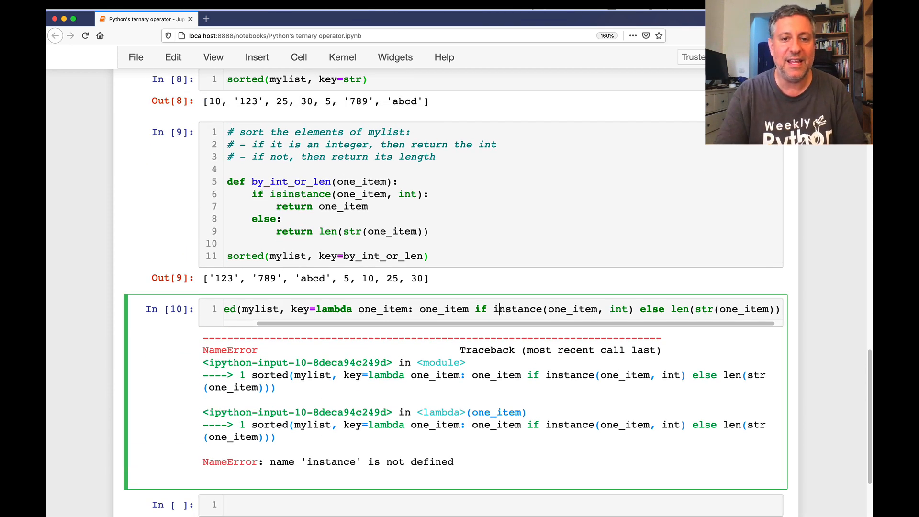
type("isi")
key("shift+Return")
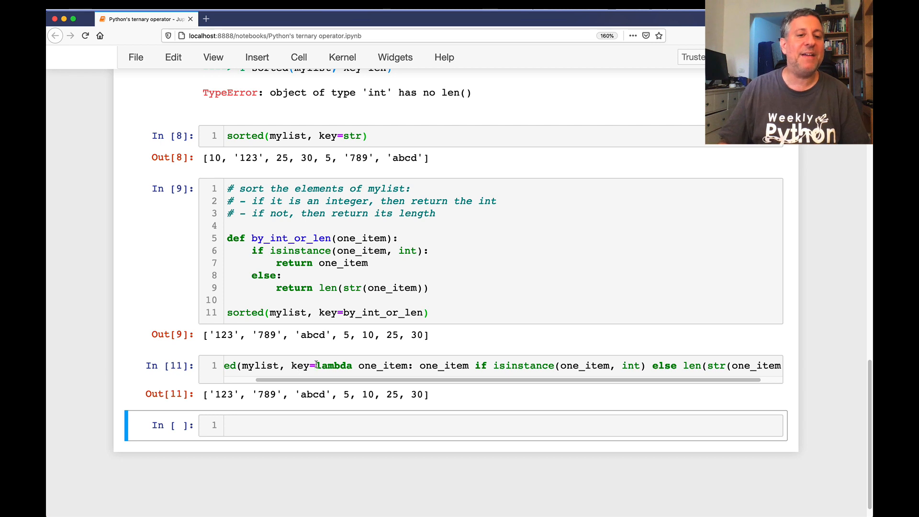
Highlight the lambda's ternary and the function's if/else lines to compare them.
left_click_drag(316, 365, 623, 365)
scroll(503, 373, "right", 3)
left_click(623, 366)
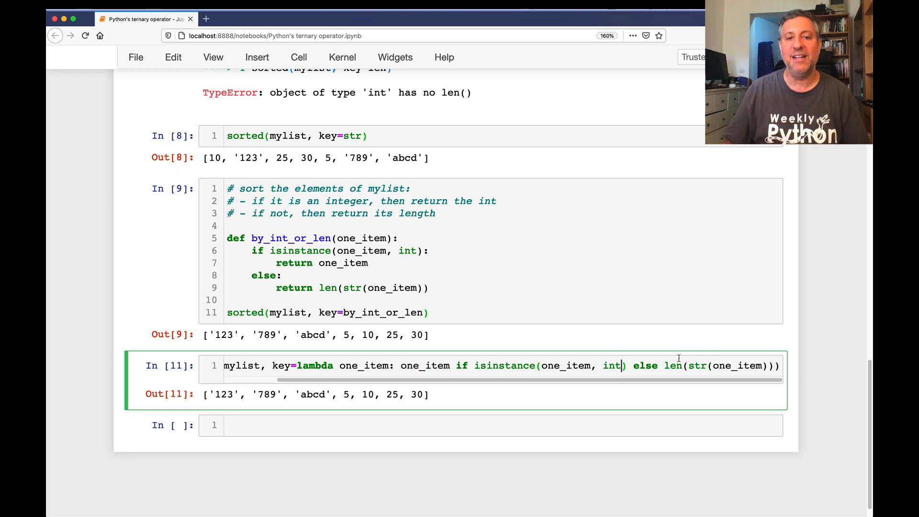
left_click_drag(349, 231, 432, 276)
left_click(433, 277)
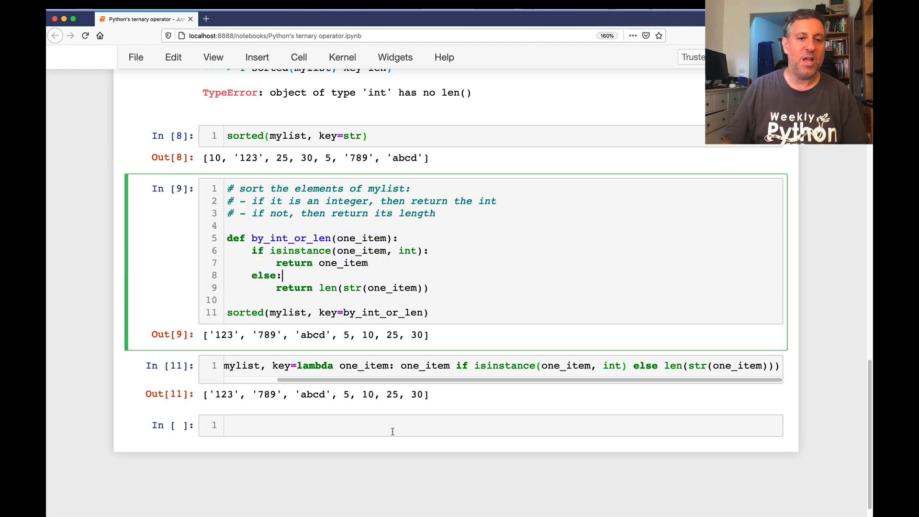